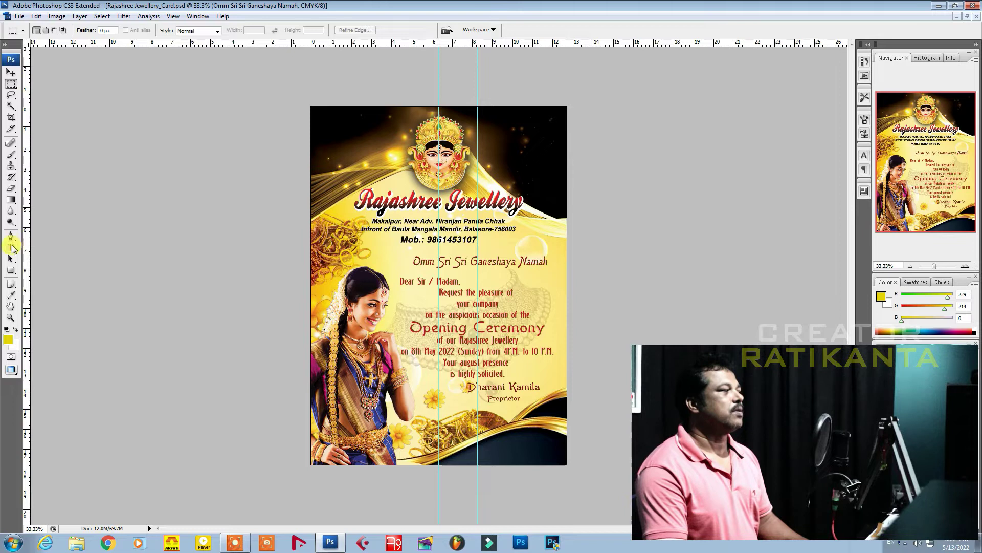
Step: Replace the mobile number with x's, zoom to 66.7%, and try moving the face and background, undoing both
left_click(13, 251)
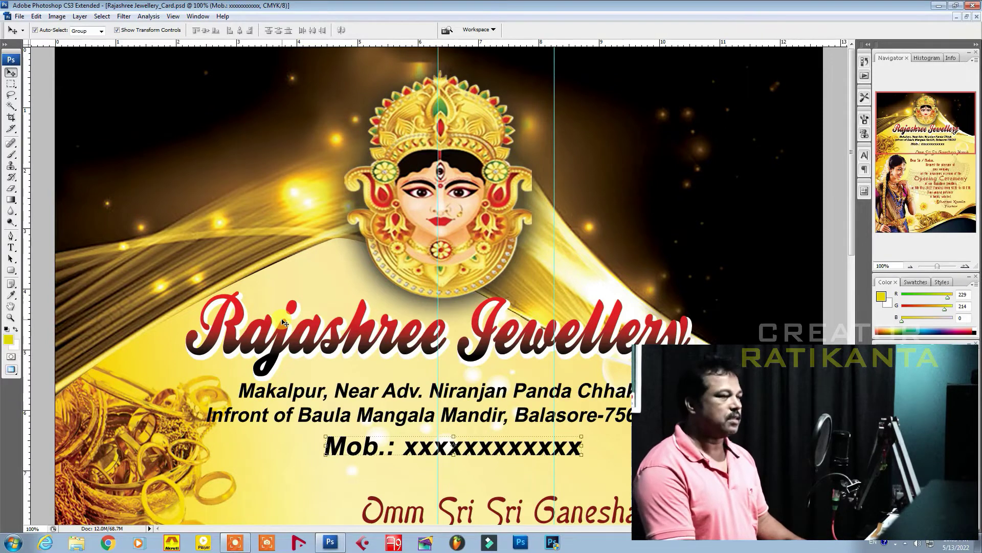
key("ctrl+minus")
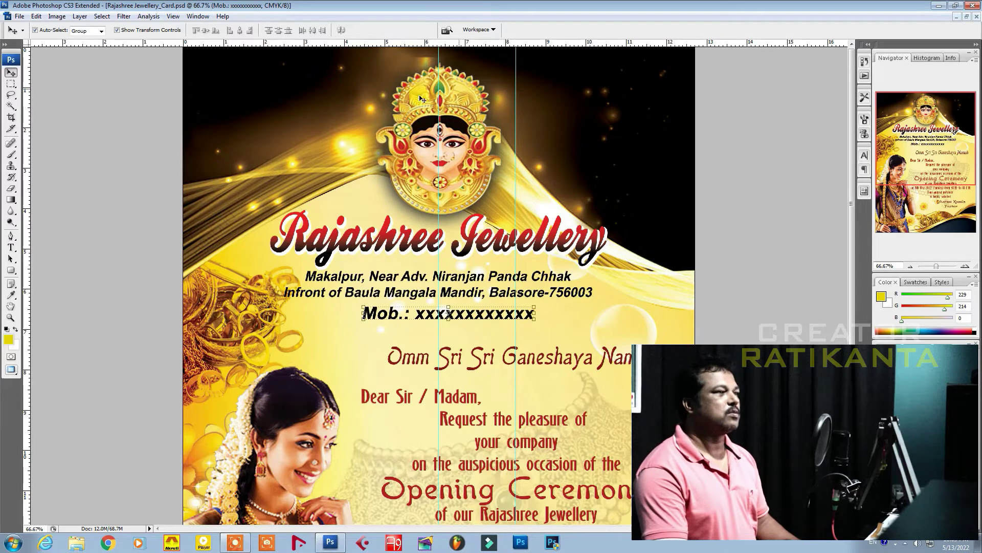
left_click_drag(456, 128, 610, 110)
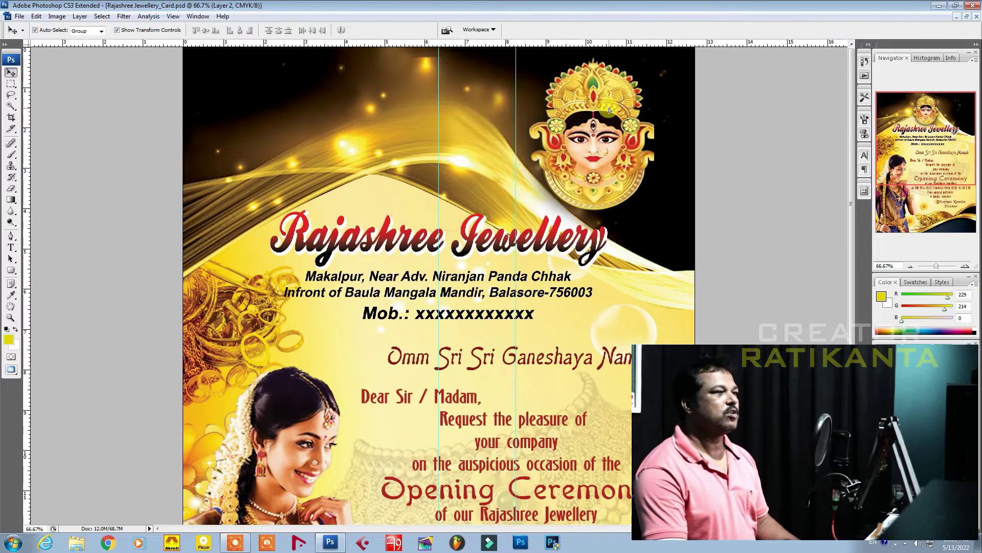
key("ctrl+z")
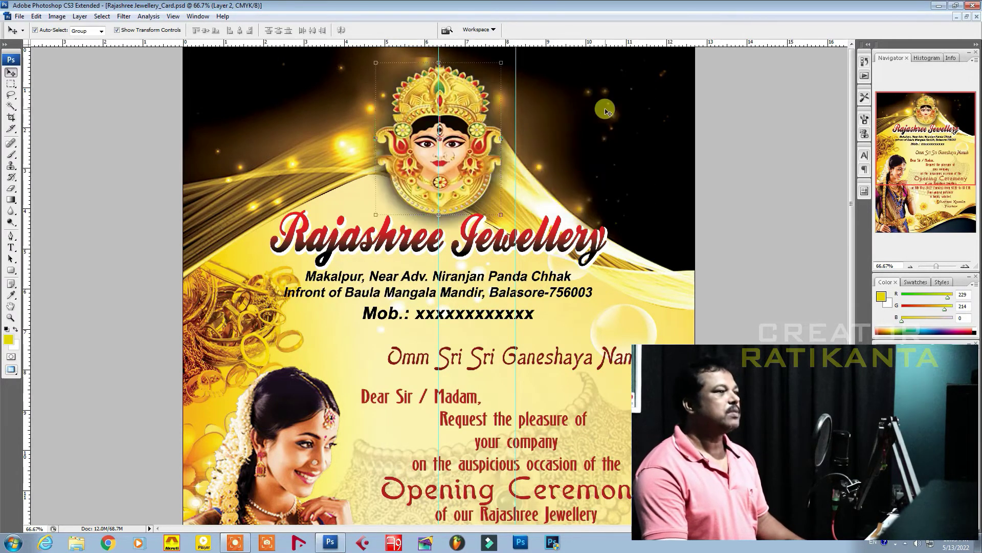
mouse_move(588, 131)
left_mouse_down()
mouse_move(597, 276)
mouse_move(633, 165)
left_mouse_up()
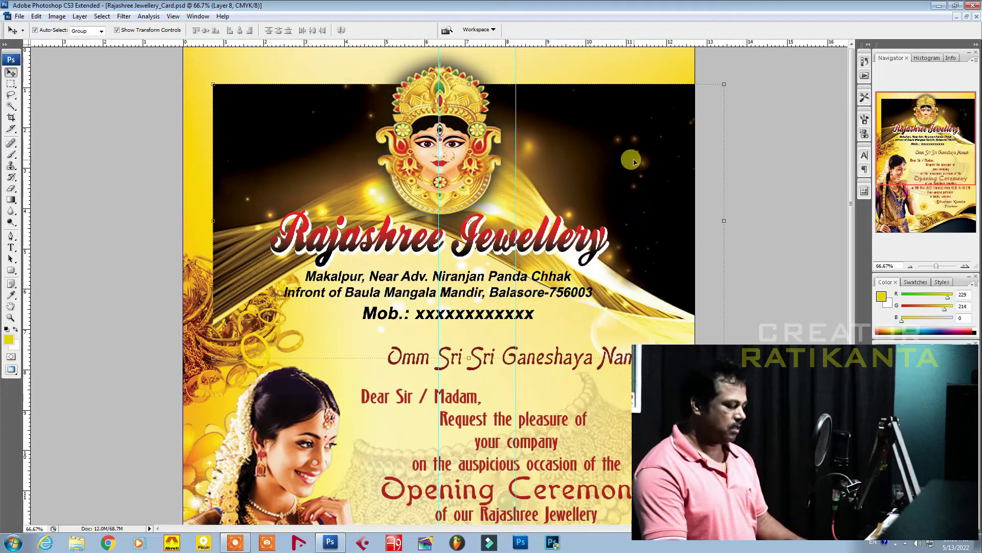
key("ctrl+z")
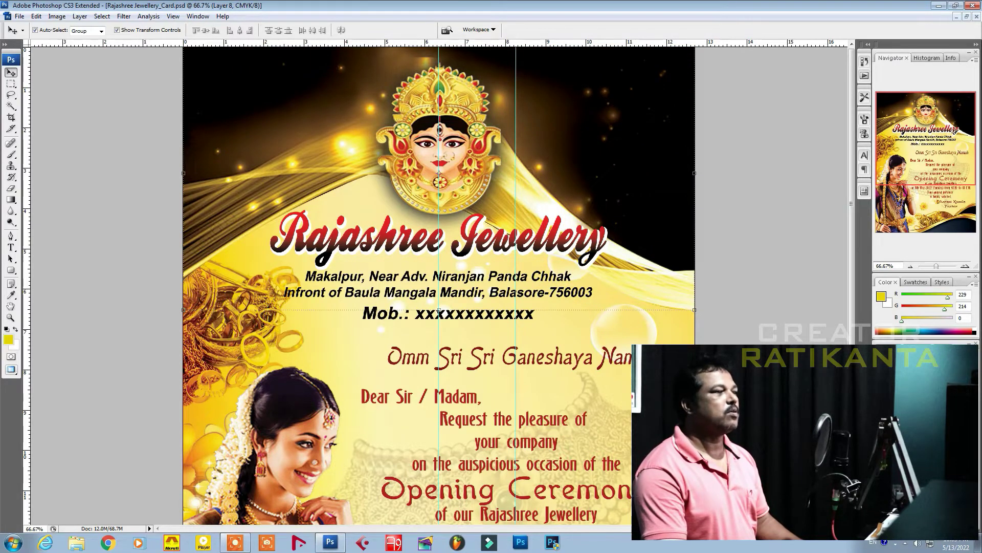
Step: Compare the card with the wave background hidden, then set the Durga face above the title, nudged right
key("ctrl+alt+z")
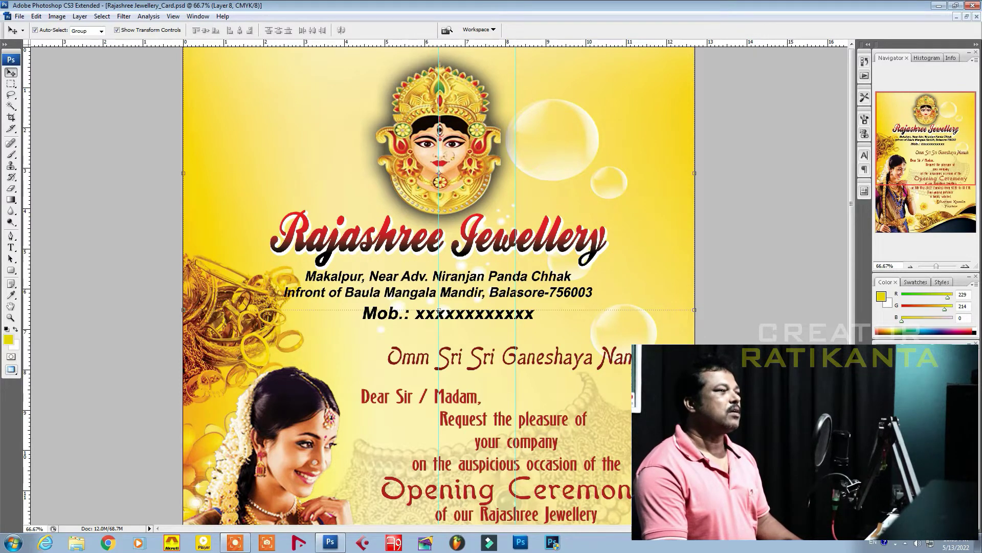
key("shift+ctrl+z")
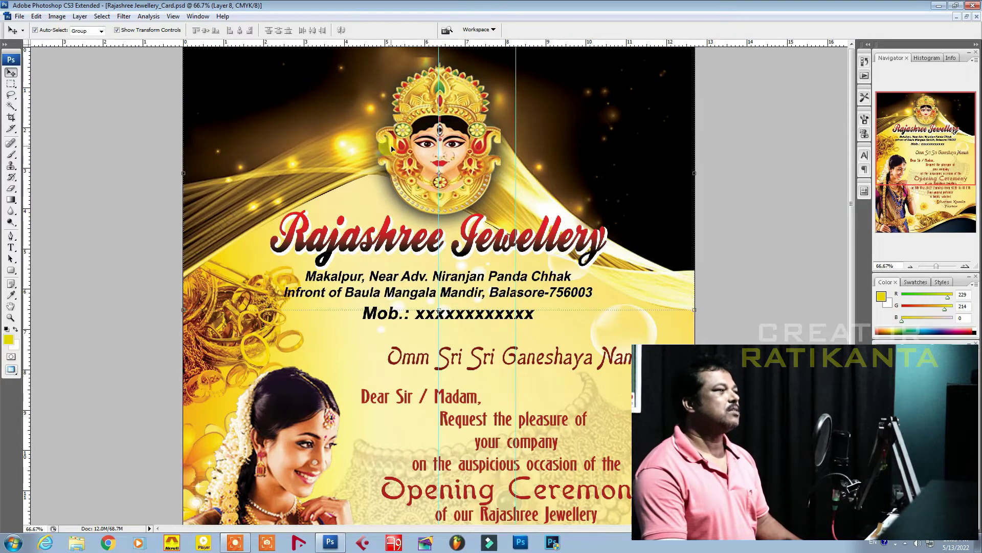
left_click_drag(410, 135, 578, 381)
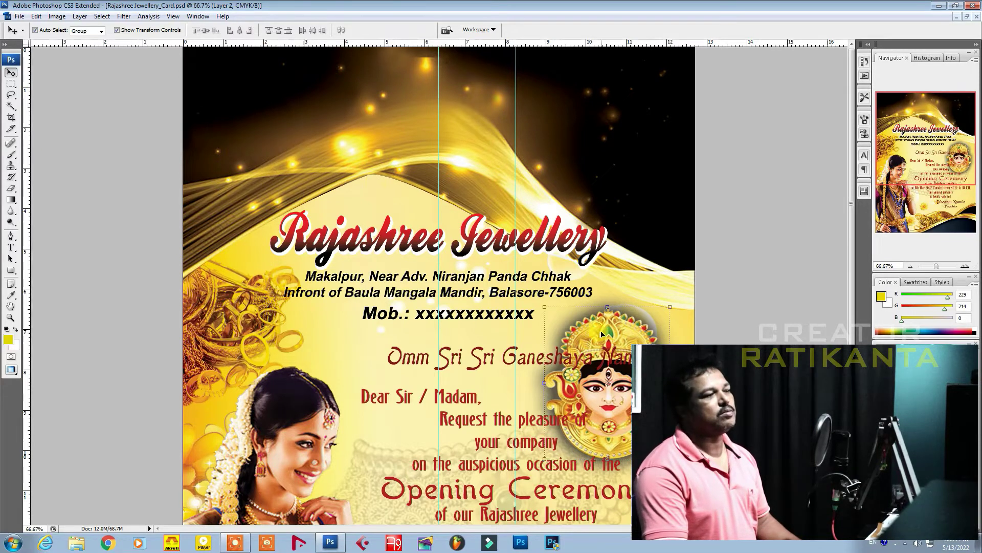
mouse_move(603, 334)
left_mouse_down()
mouse_move(481, 81)
mouse_move(465, 90)
left_mouse_up()
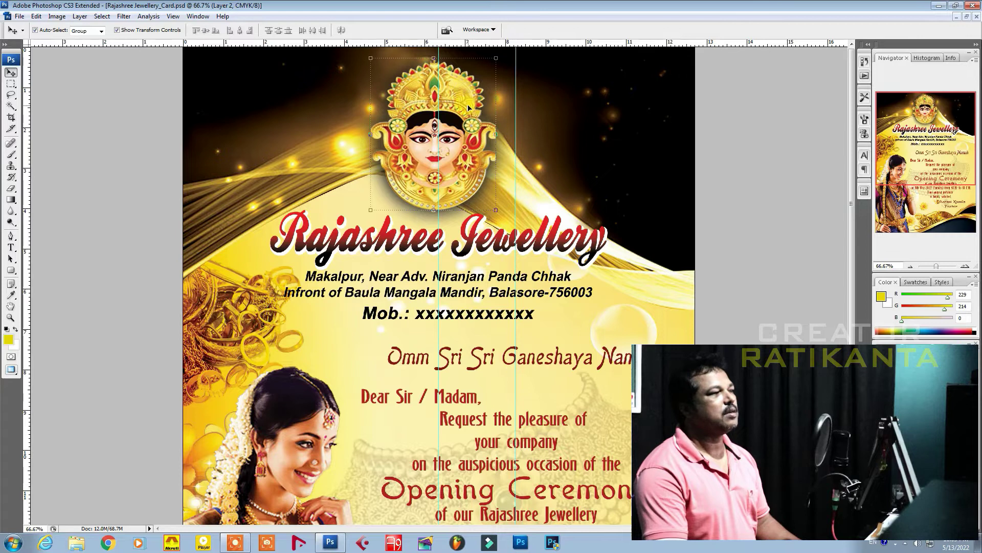
key("Right")
key("Right")
key("Right")
key("Right")
key("Right")
key("Right")
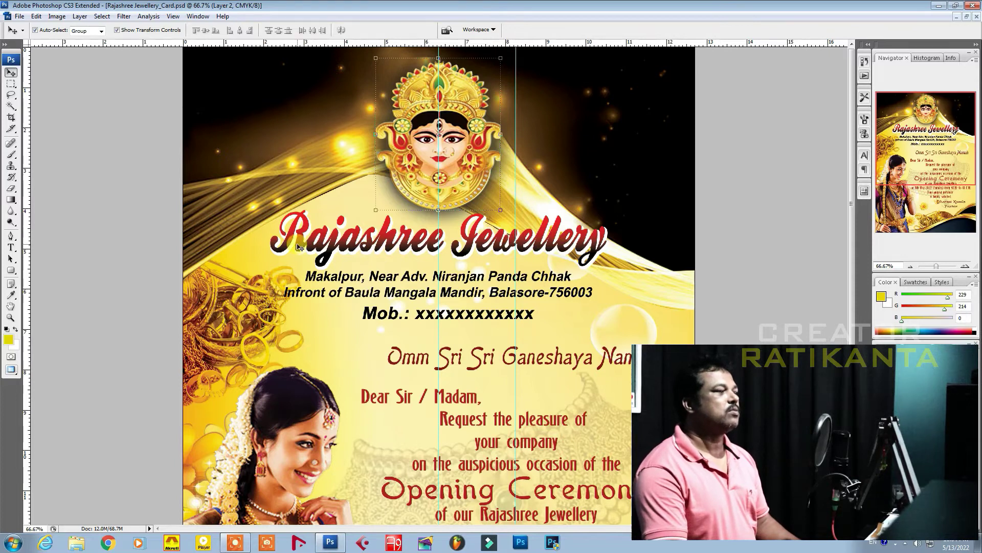
Step: Raise the gold jewellery image (Layer 9 copy) slightly beside the address lines
left_click(327, 241)
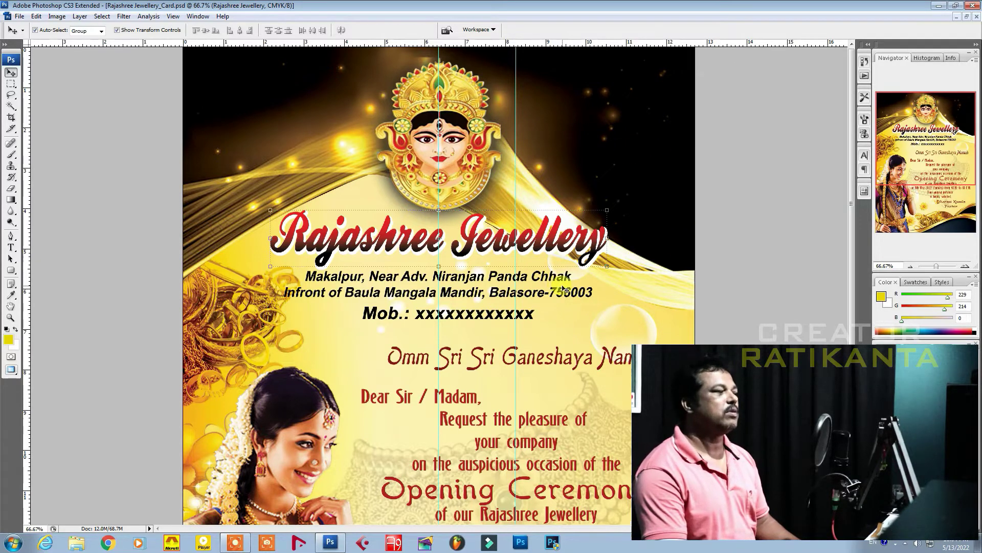
left_click(231, 325)
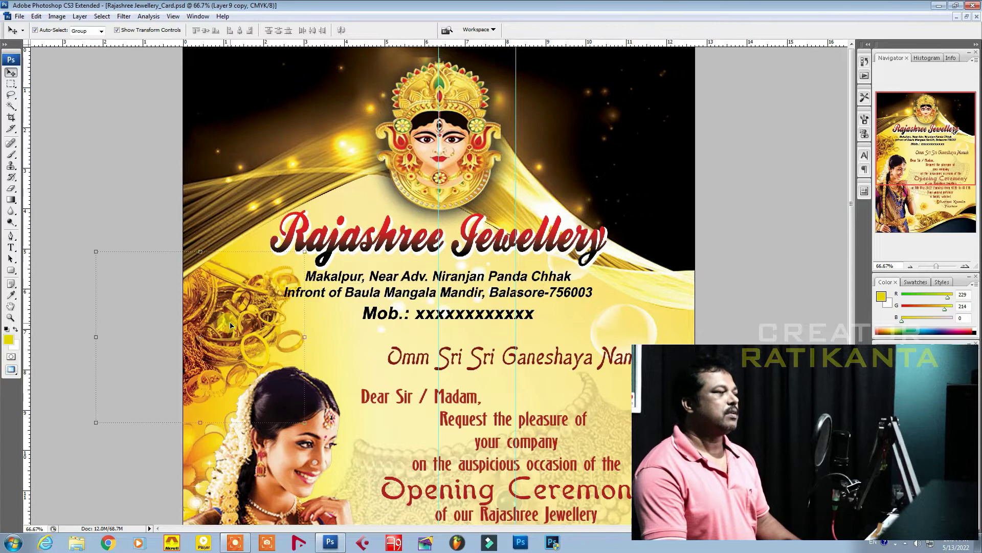
left_click_drag(233, 322, 268, 328)
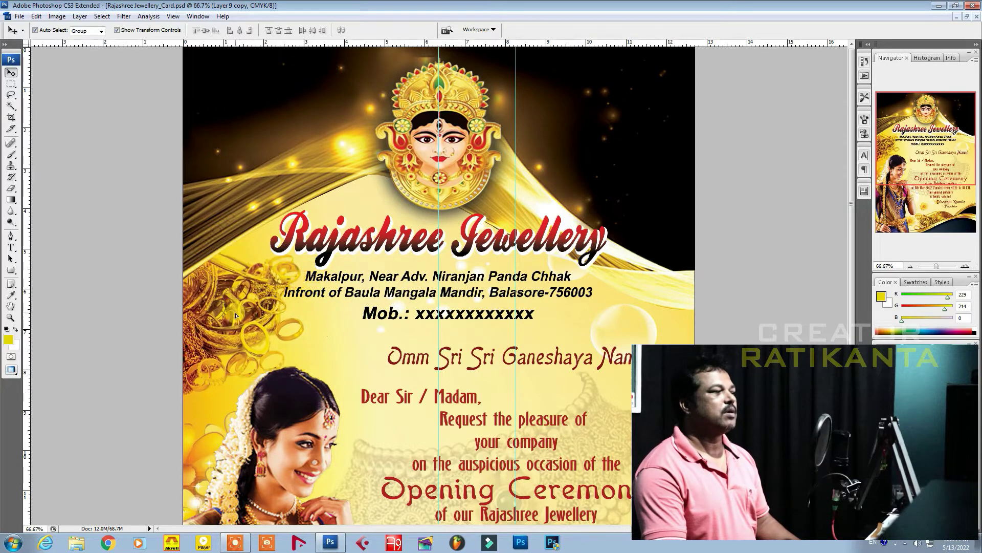
mouse_move(268, 328)
left_mouse_down()
mouse_move(243, 317)
mouse_move(251, 317)
left_mouse_up()
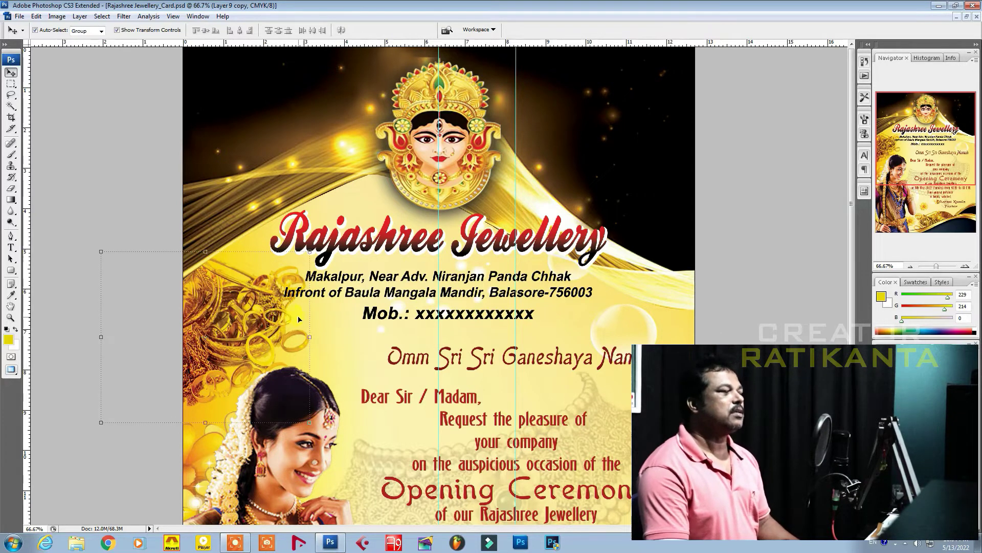
mouse_move(240, 340)
left_mouse_down()
mouse_move(245, 313)
mouse_move(237, 314)
left_mouse_up()
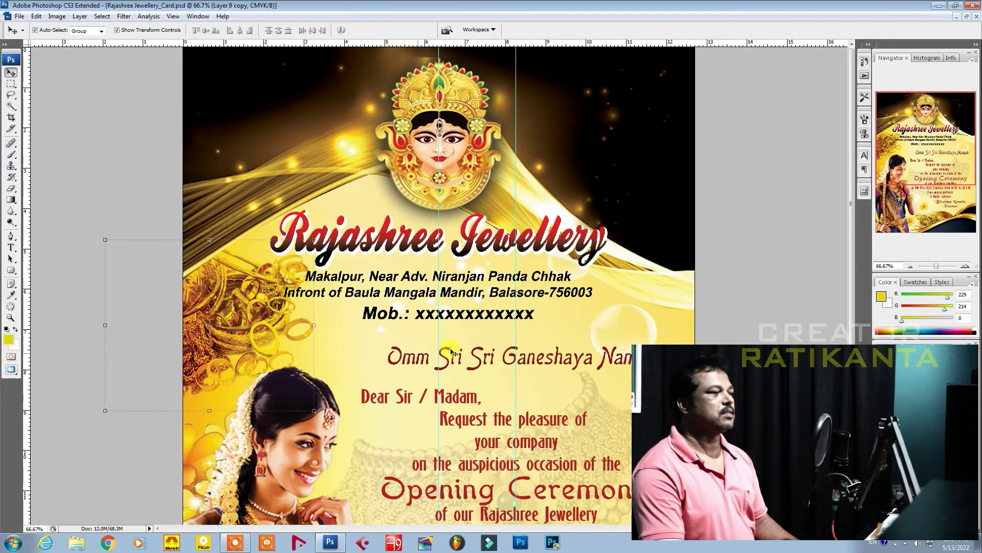
Step: Select the address text and then the mobile number line on the card
left_click(411, 286)
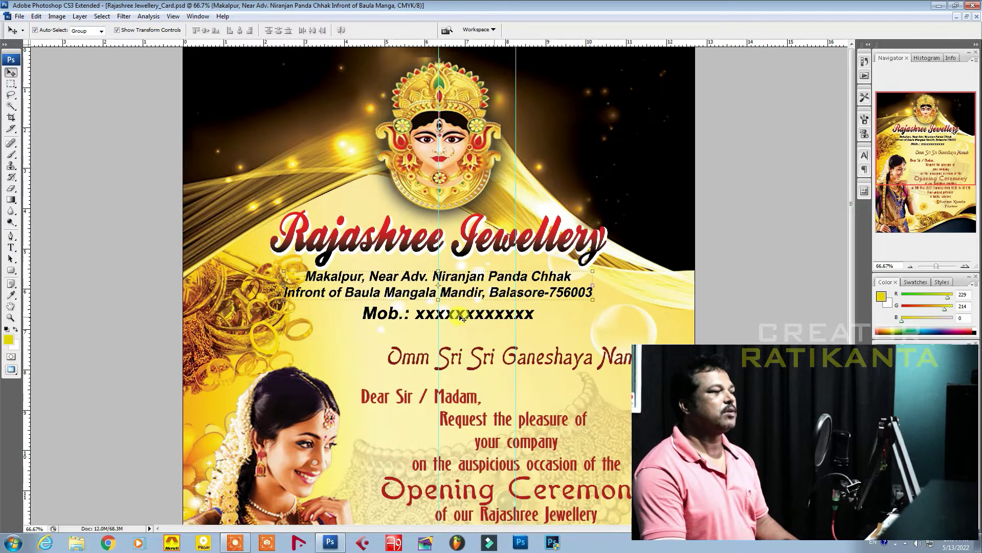
scroll(462, 318, "down", 1)
left_click(462, 299)
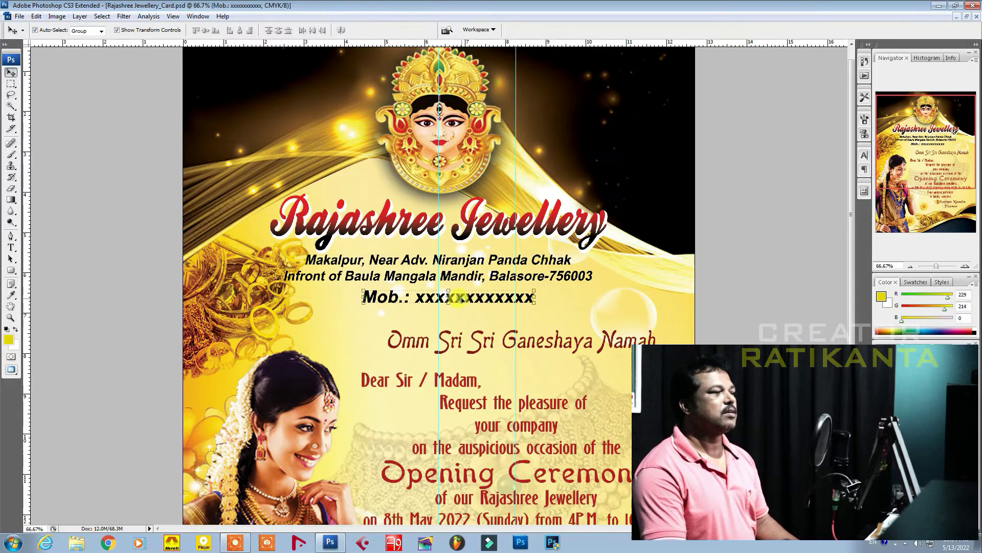
Step: Add the proprietor's name and 'Proprietor' lines under the message, scrolling down to the lower right
scroll(536, 364, "down", 1)
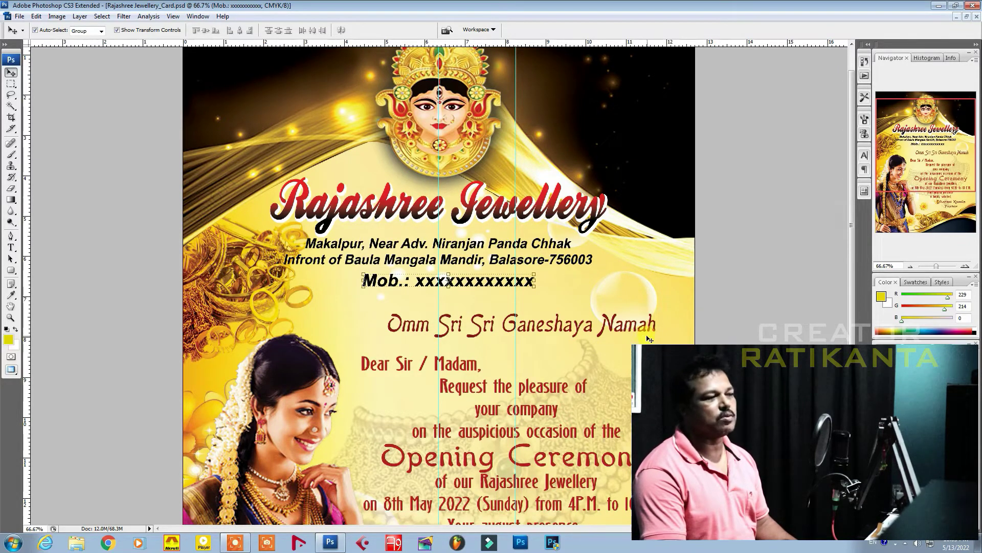
scroll(589, 353, "down", 1)
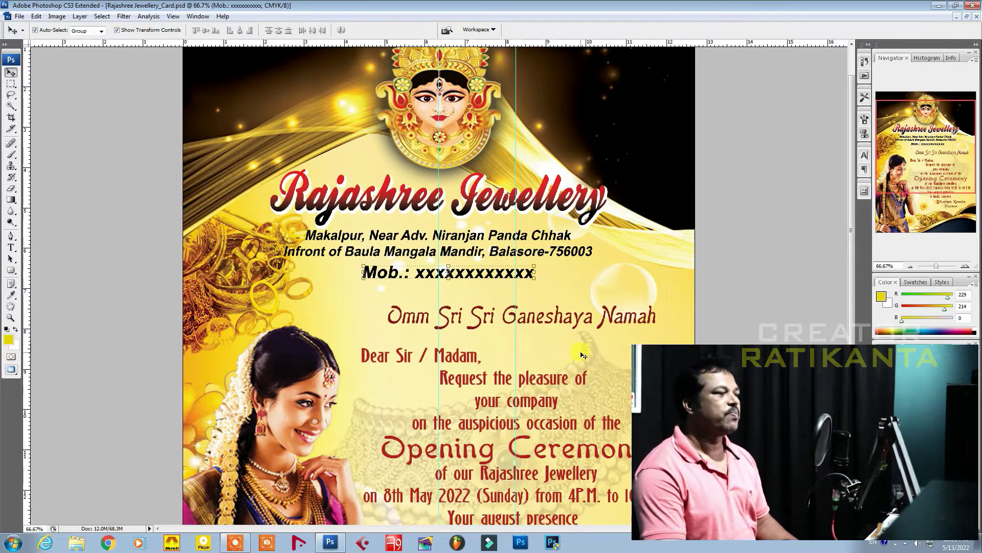
scroll(450, 347, "down", 1)
scroll(437, 335, "down", 1)
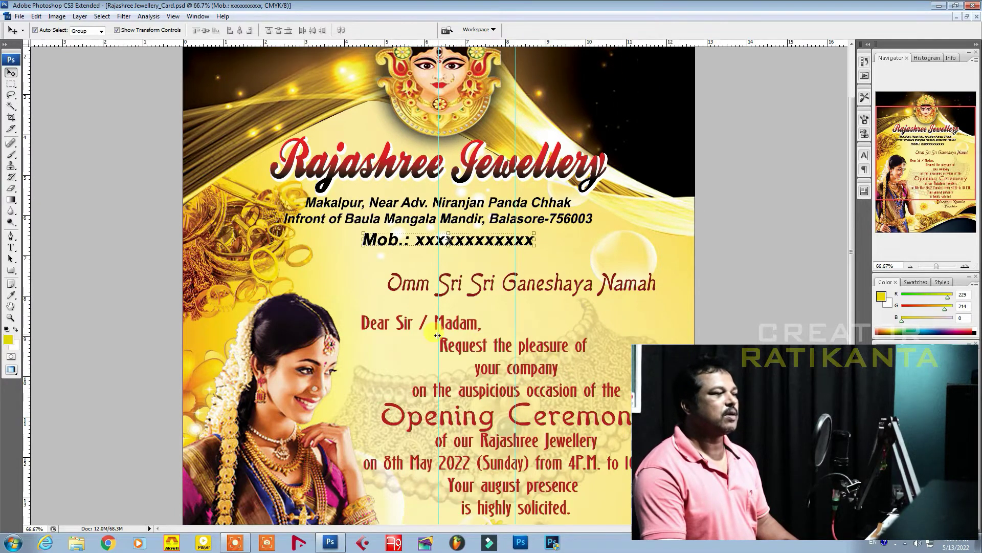
scroll(475, 365, "down", 1)
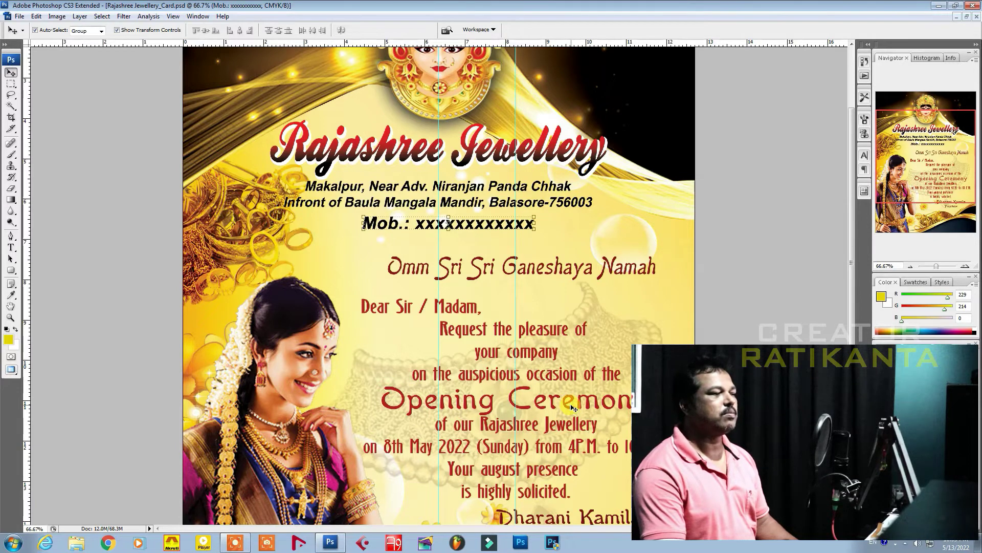
scroll(574, 407, "down", 1)
scroll(574, 408, "down", 1)
scroll(575, 411, "down", 2)
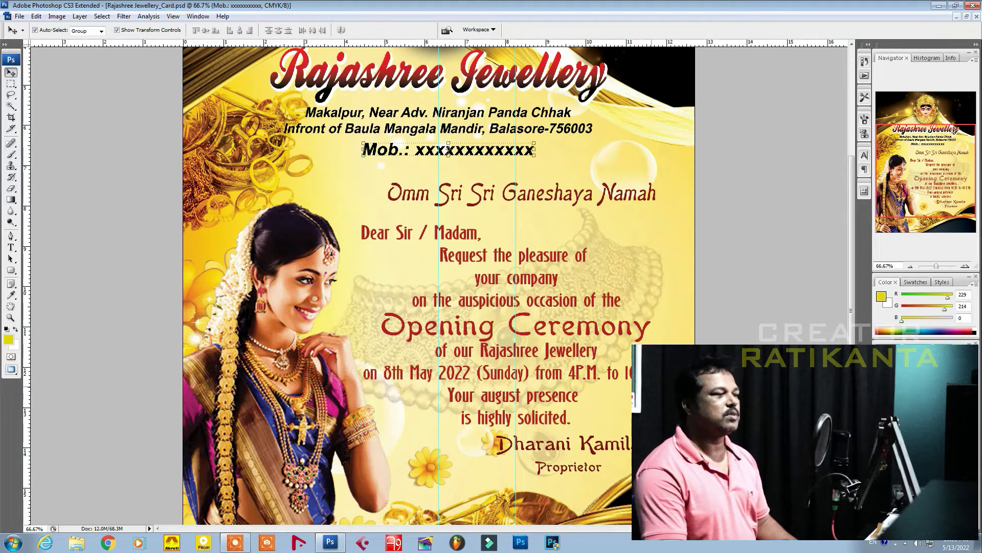
scroll(522, 373, "down", 1)
scroll(522, 373, "down", 2)
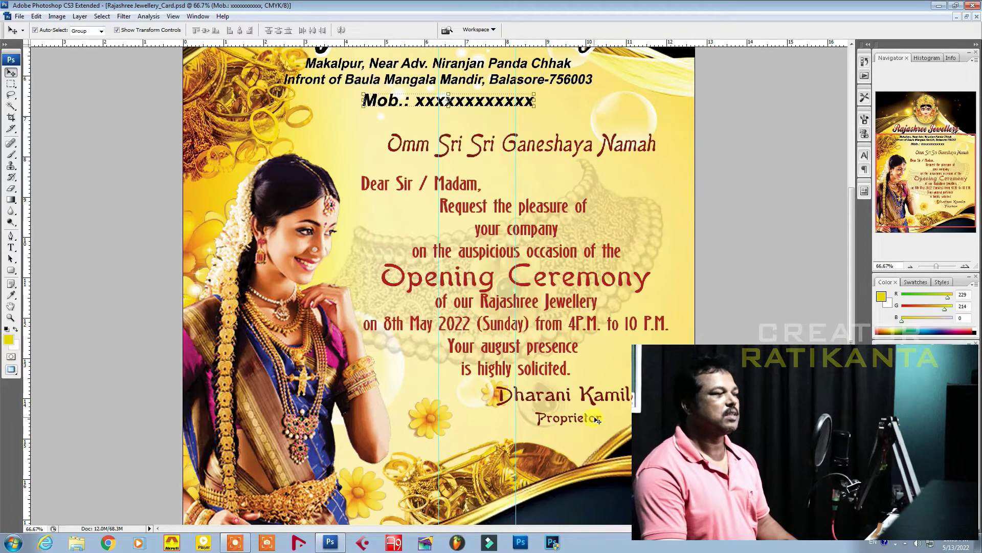
scroll(575, 413, "down", 2)
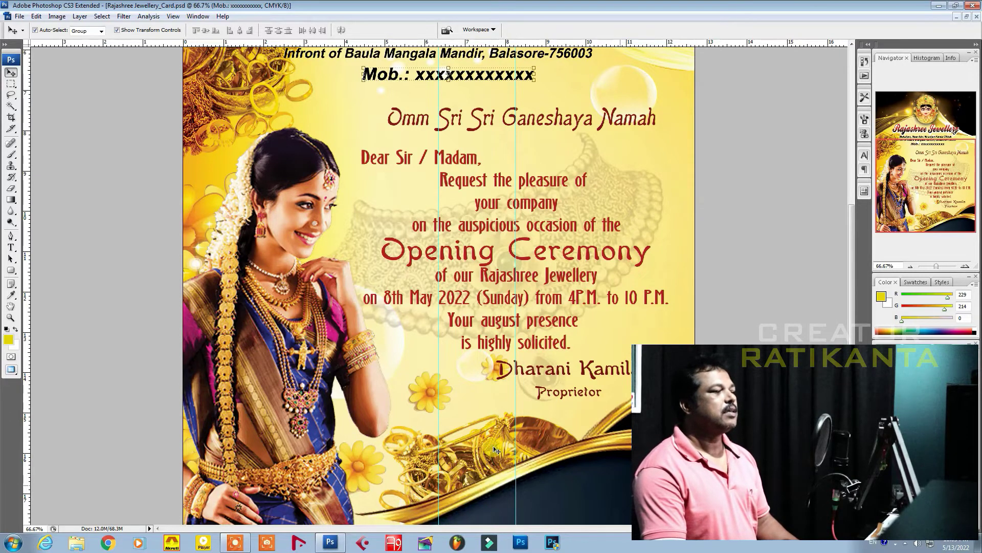
Step: Settle the gold jewellery artwork and nudge the woman photo back along the card's left edge
mouse_move(500, 449)
left_mouse_down()
mouse_move(447, 356)
mouse_move(504, 441)
left_mouse_up()
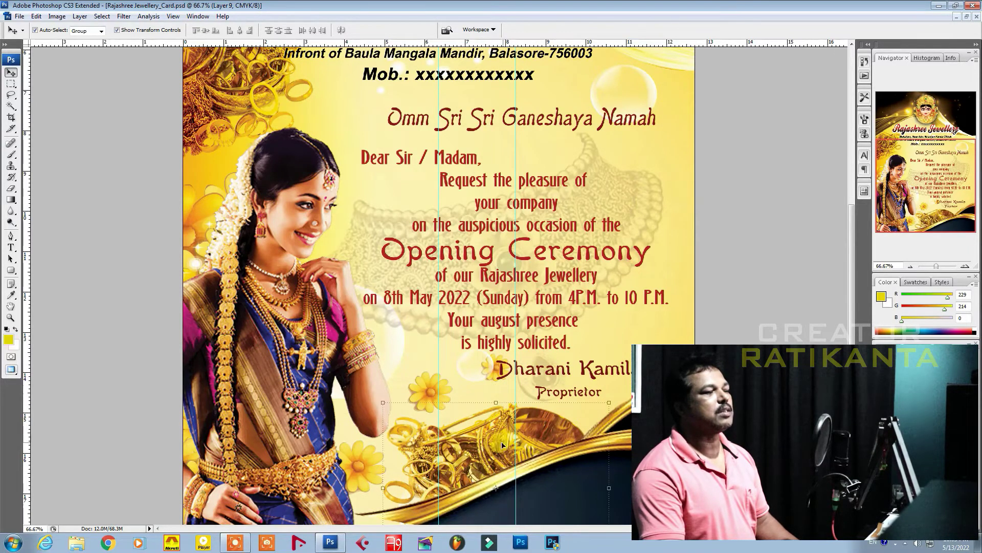
left_click_drag(471, 458, 499, 450)
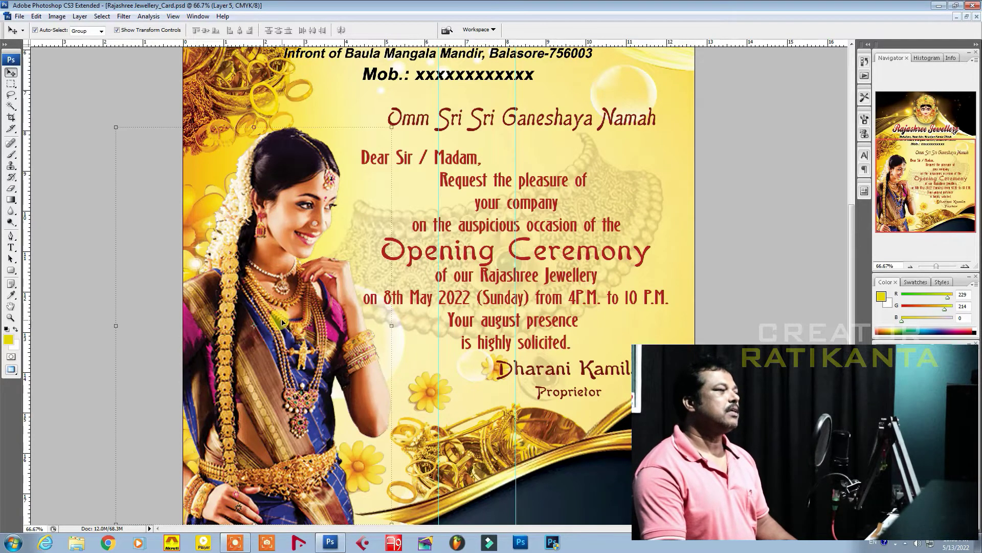
mouse_move(271, 320)
left_mouse_down()
mouse_move(383, 293)
mouse_move(311, 290)
left_mouse_up()
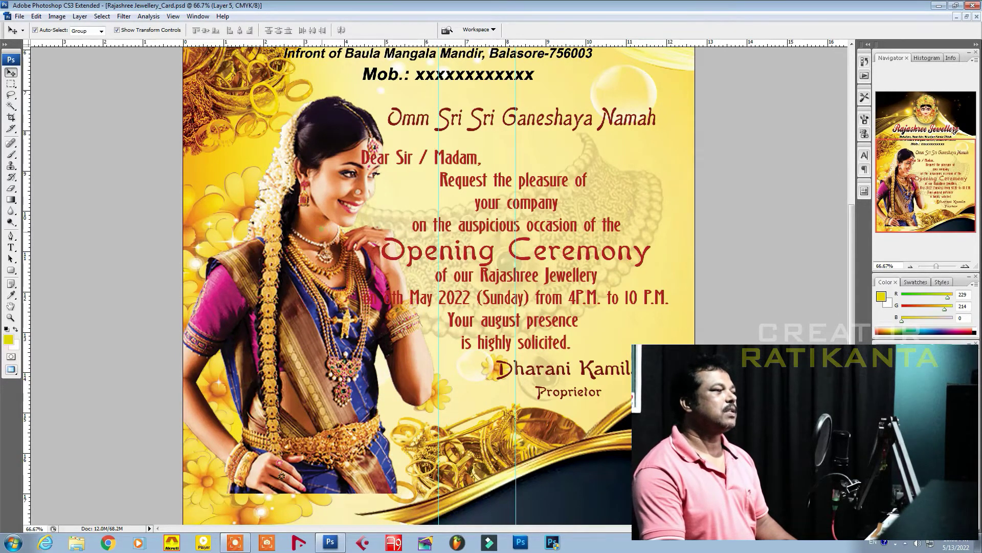
mouse_move(321, 229)
left_mouse_down()
mouse_move(308, 279)
mouse_move(295, 266)
left_mouse_up()
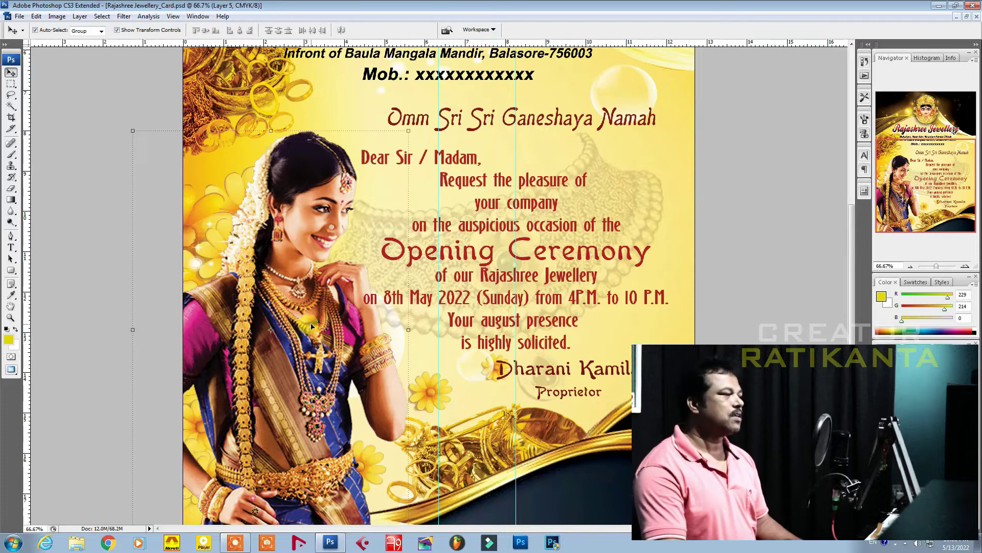
key("shift+Left")
key("shift+Left")
key("shift+Left")
key("shift+Up")
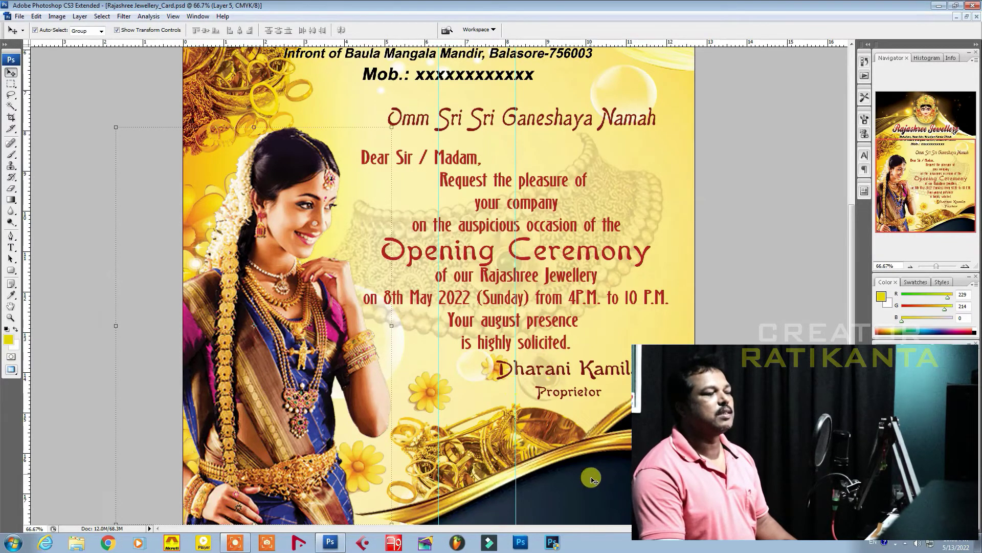
left_click(599, 490)
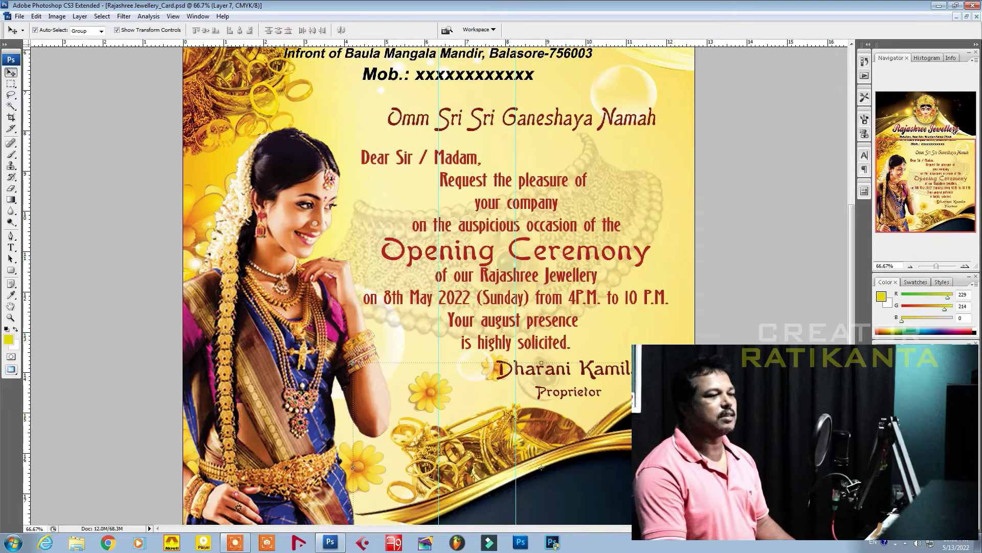
Step: Paste the diamond ring image as Layer 10, fade it to 10% opacity, and hide it
key("ctrl+alt+g")
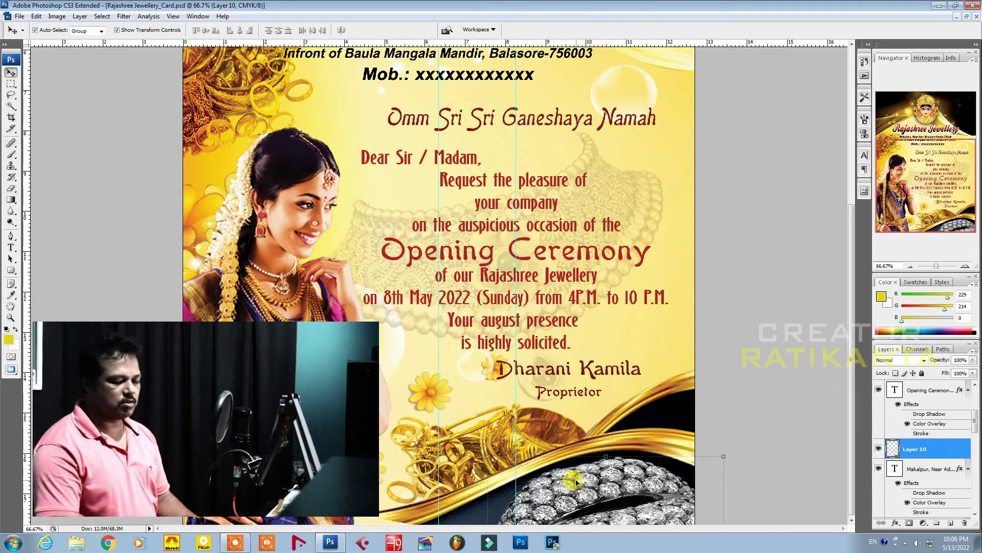
key("1")
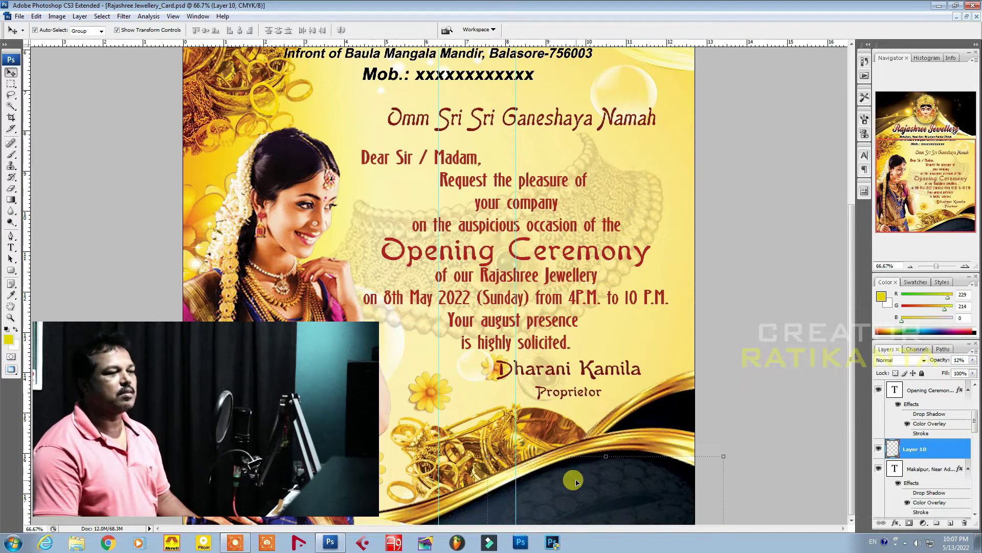
left_click(879, 448)
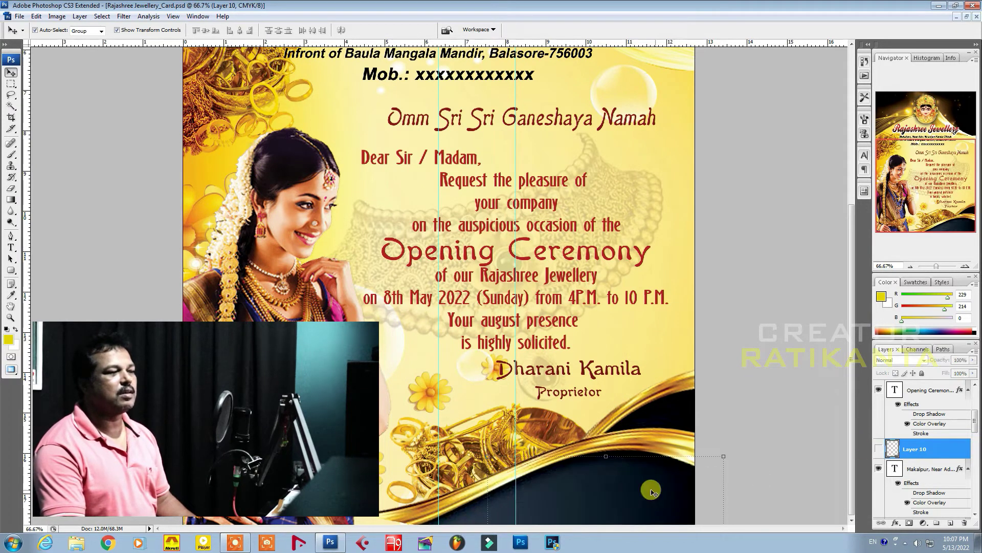
left_click(628, 445)
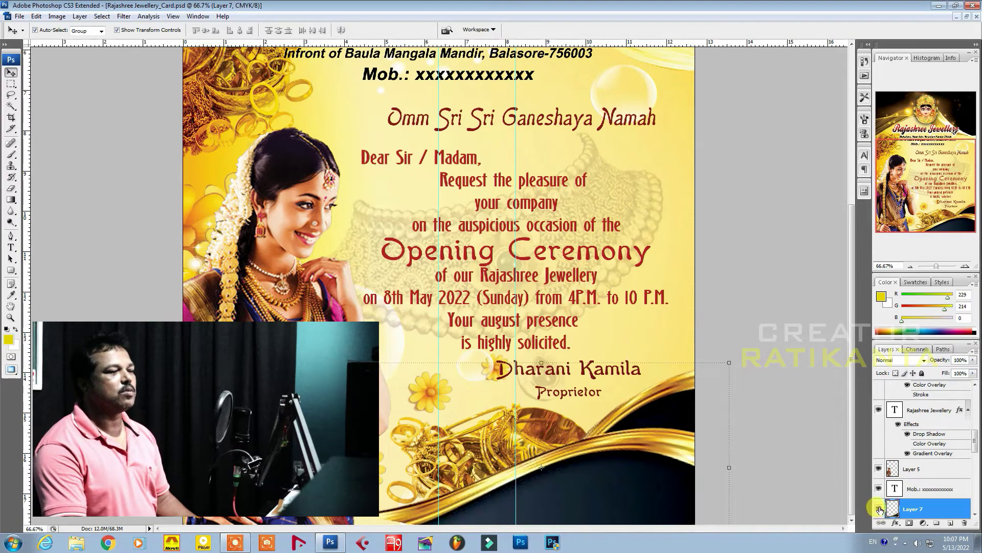
Step: Recheck Layer 10, hide it again, and view the image size of 12.7 × 17.78 cm at 300 ppi
scroll(925, 408, "up", 2)
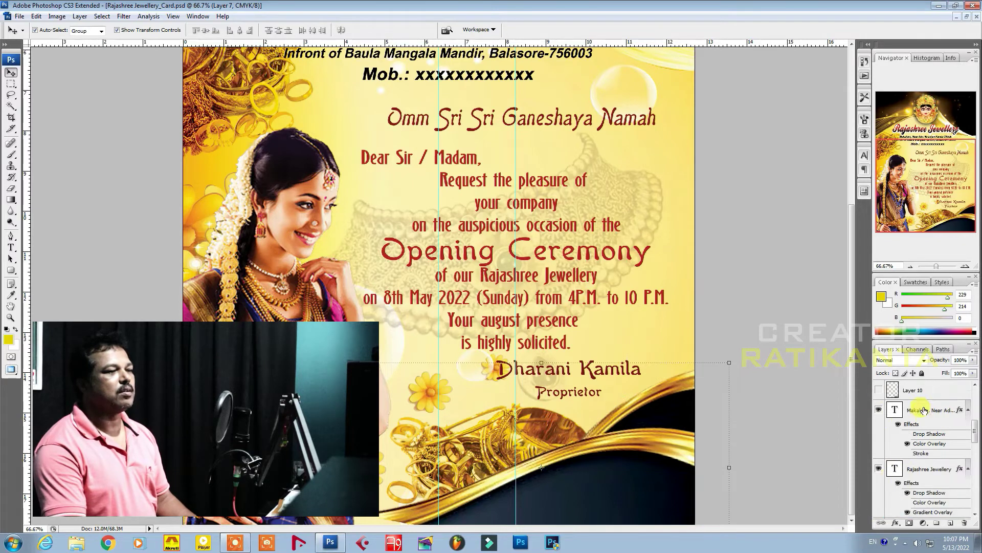
left_click(879, 391)
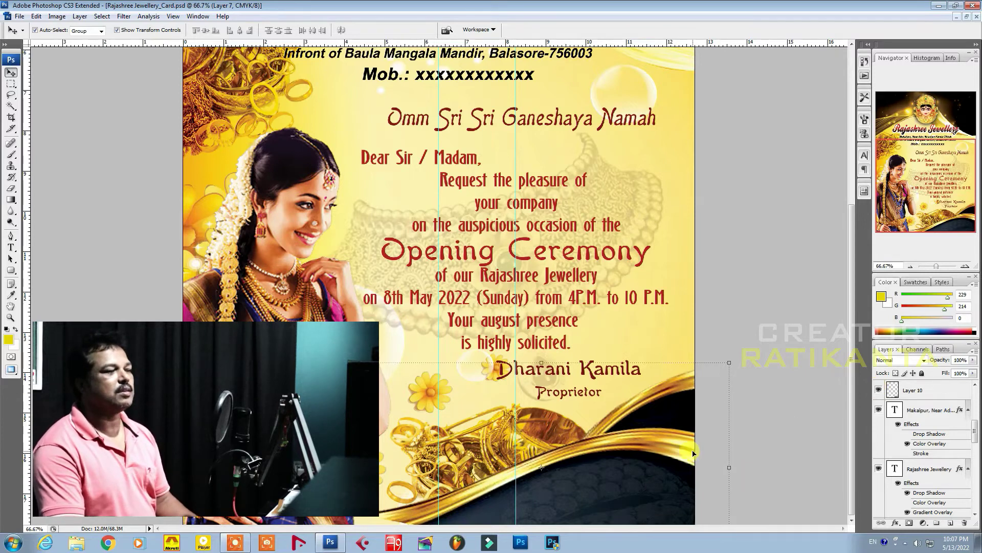
left_click(932, 391)
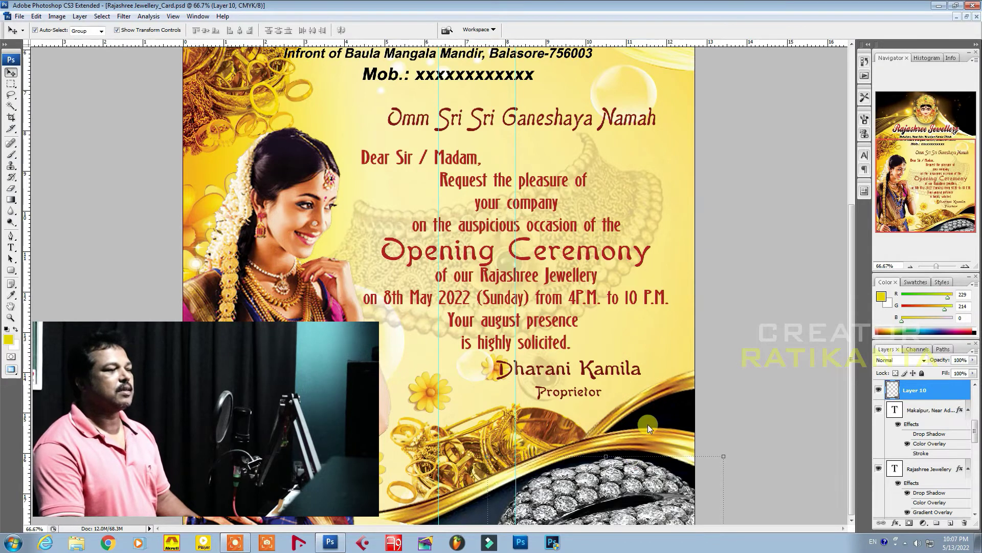
left_click(879, 390)
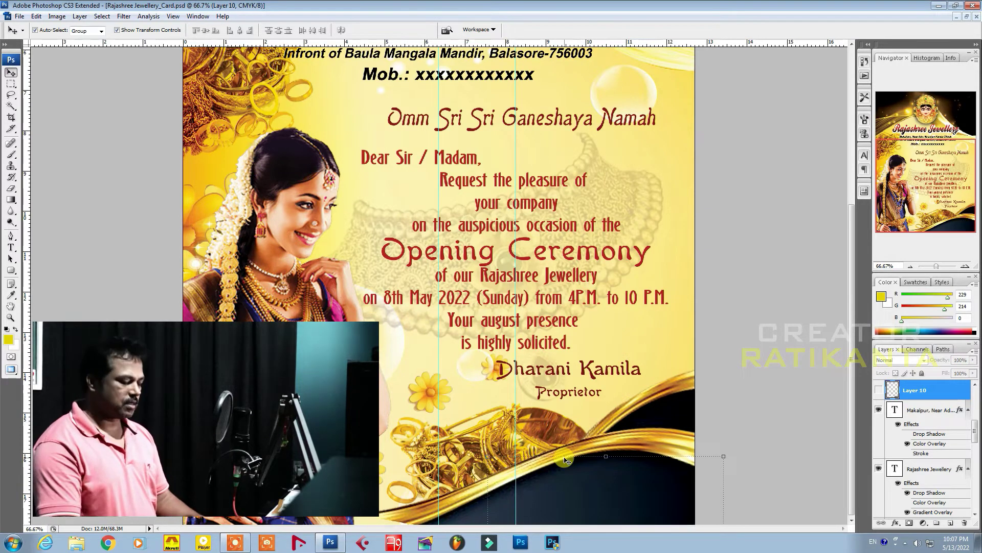
key("ctrl+alt+i")
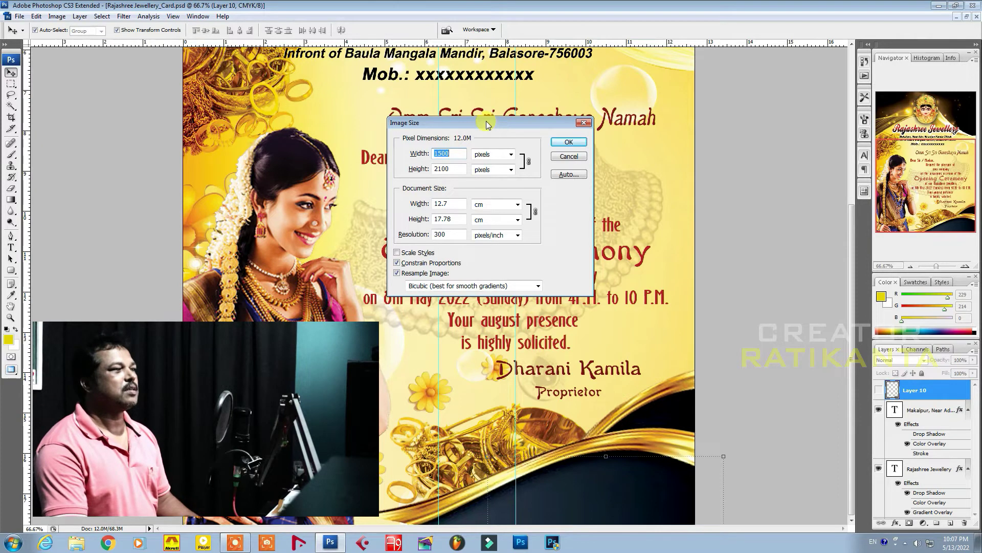
left_click_drag(486, 121, 518, 177)
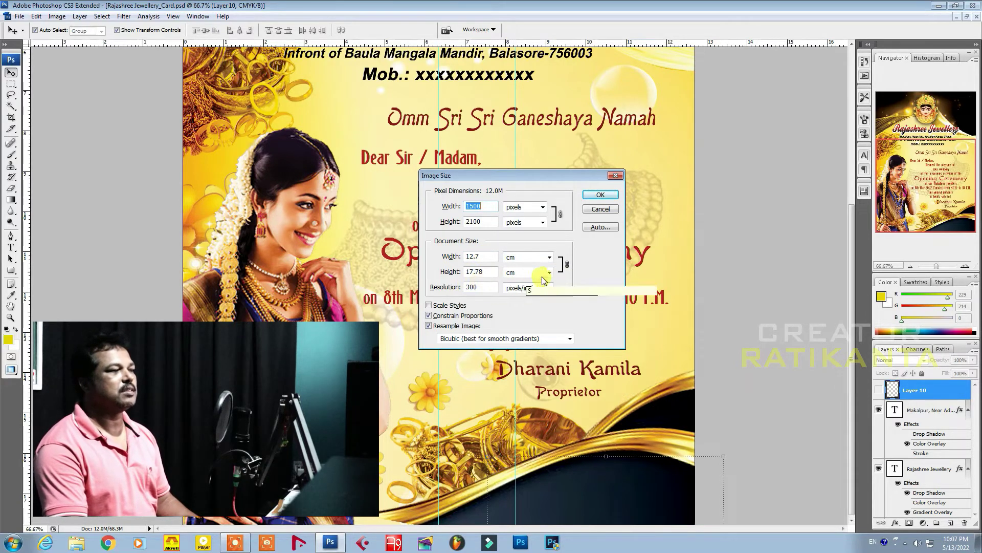
left_click(549, 257)
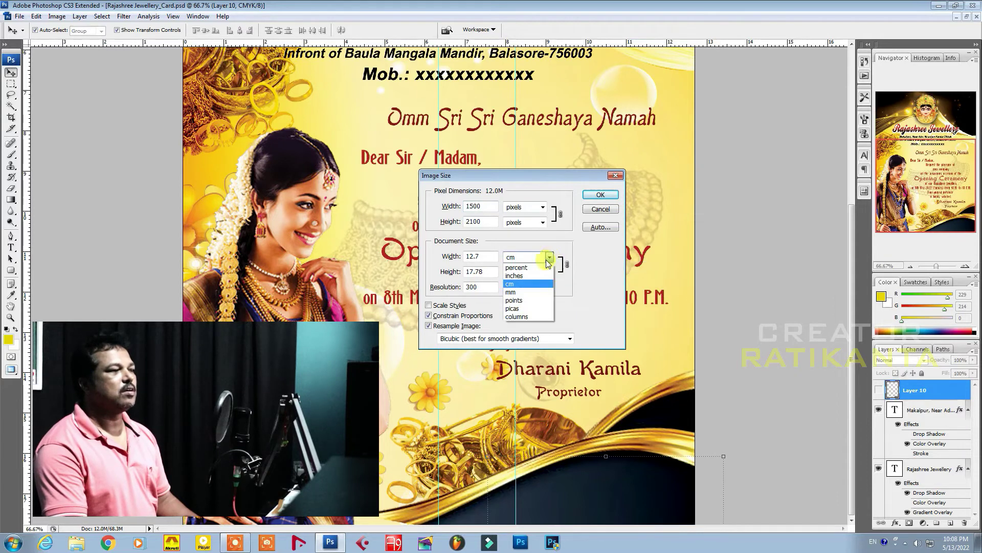
left_click(514, 275)
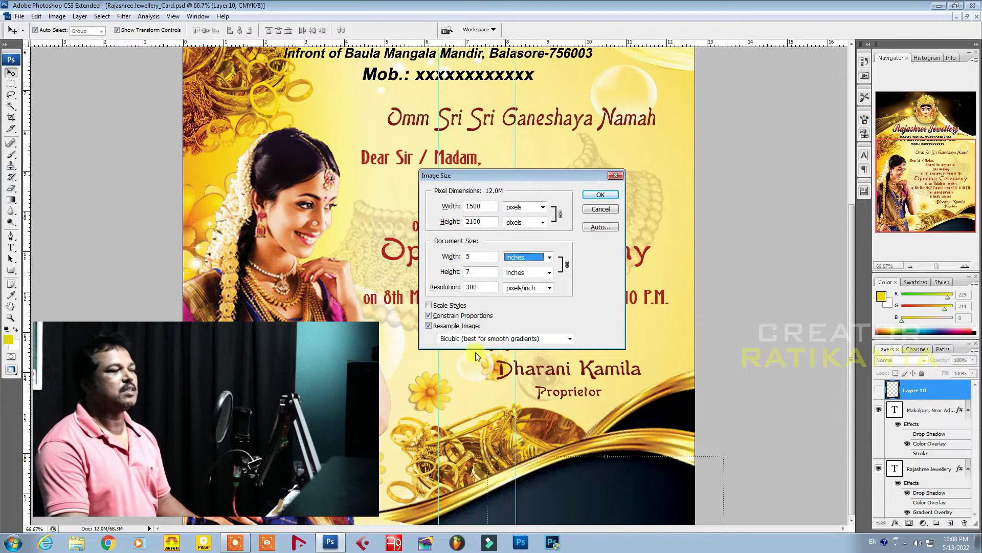
left_click(598, 210)
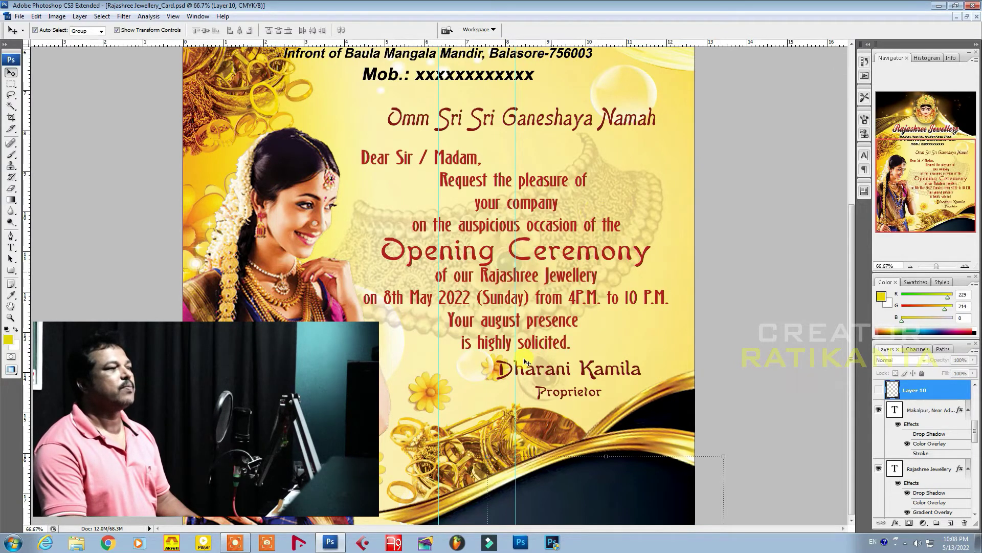
Step: Fade the necklace image (Layer 6) behind the invitation wording to 30% opacity
scroll(630, 179, "up", 2)
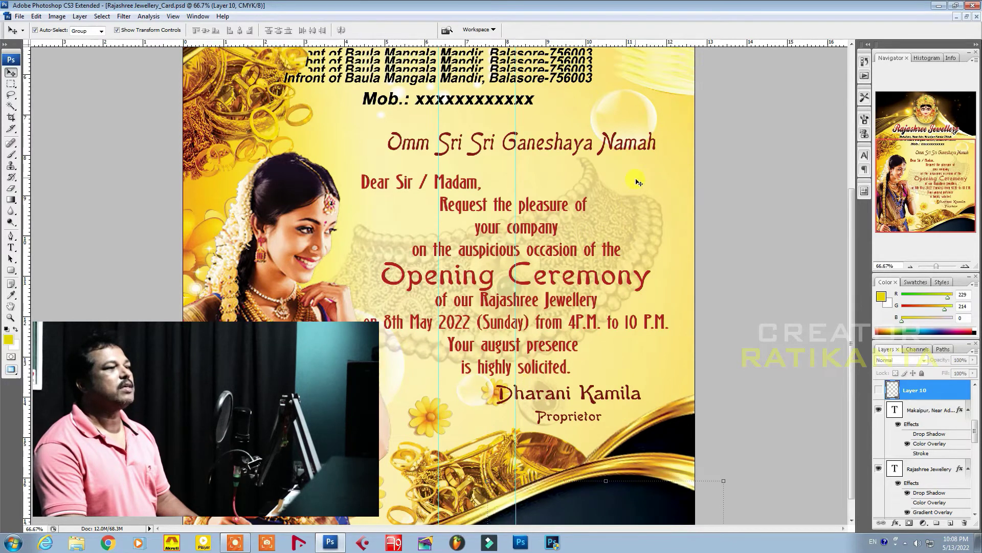
left_click(631, 220)
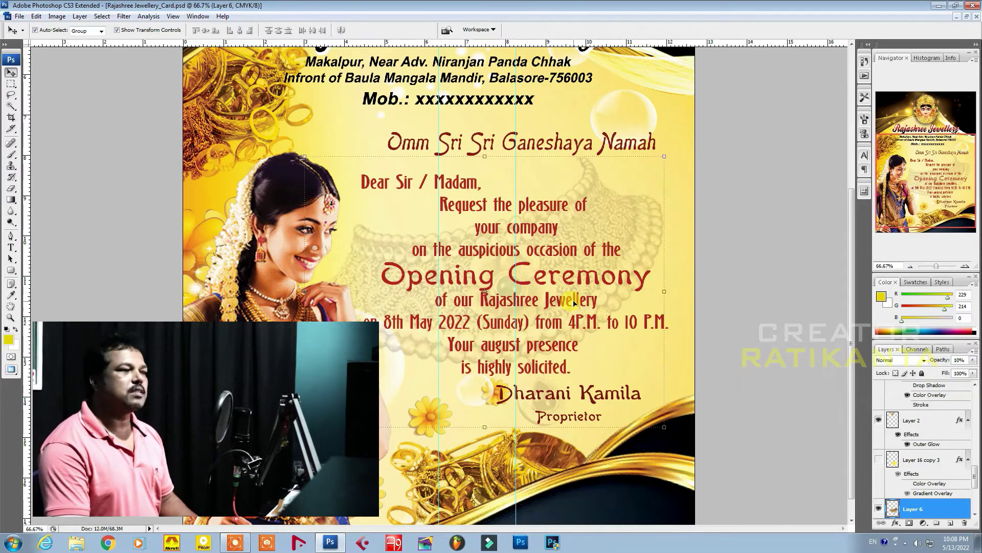
key("2")
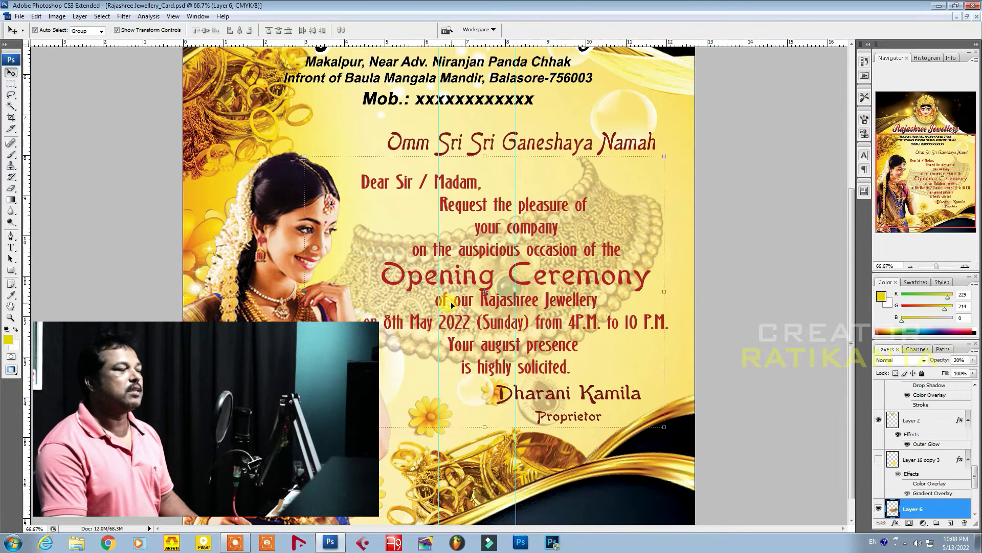
key("3")
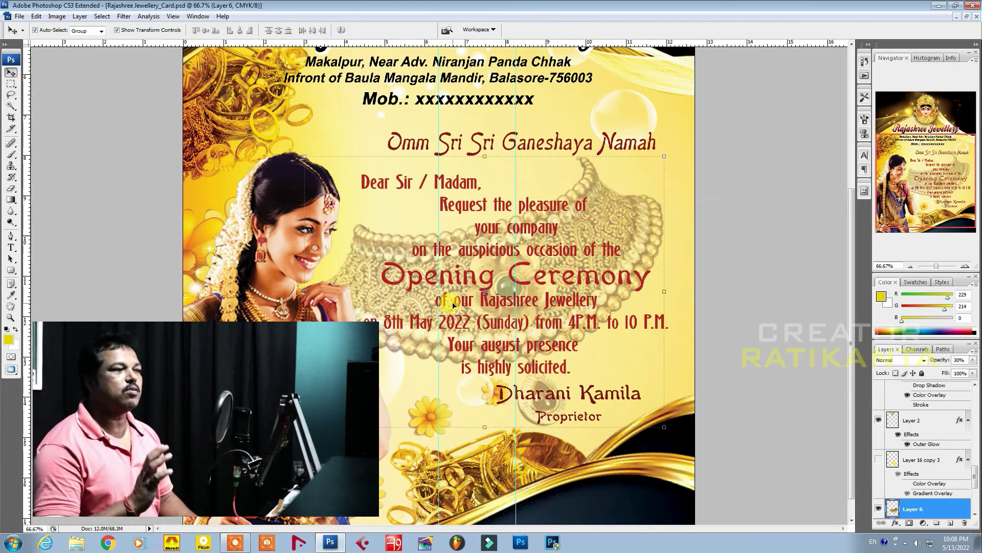
left_click(541, 280)
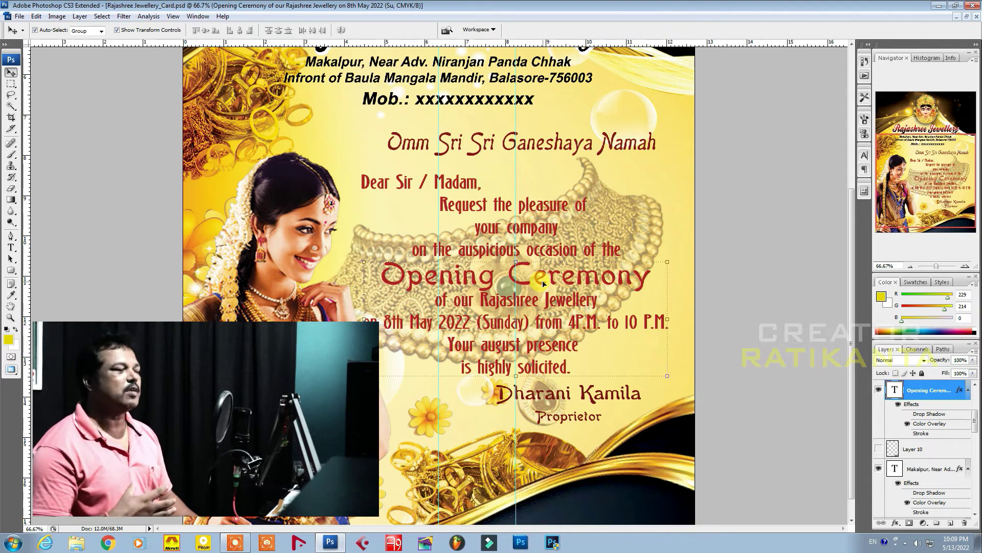
Step: Keep the Opening Ceremony text at full opacity and drop Layer 6's necklace to 10%
key("1")
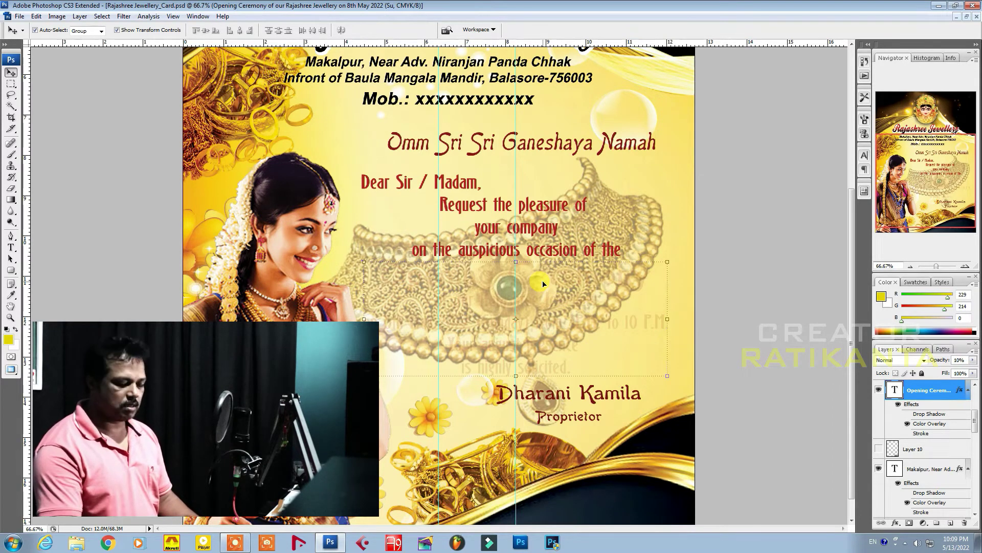
key("0")
left_click(643, 208)
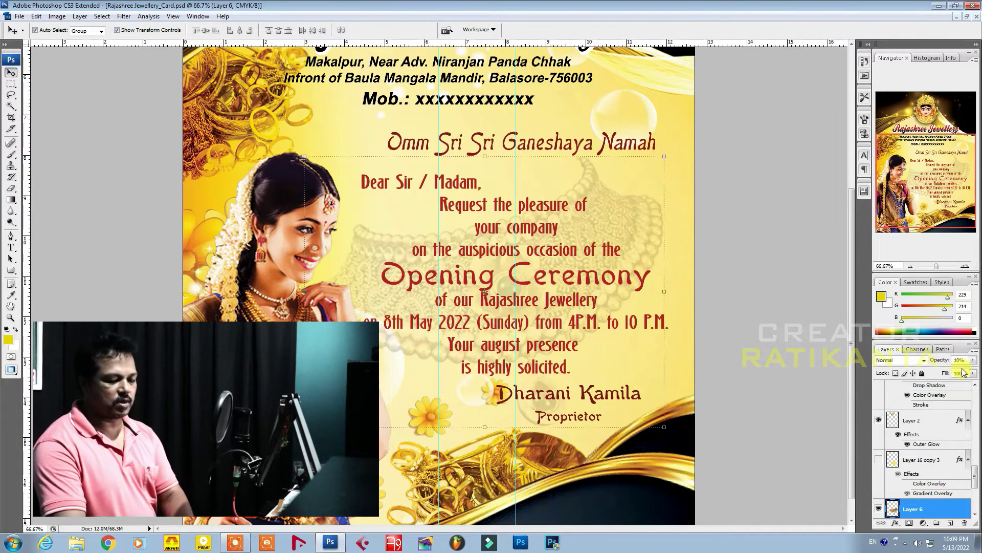
left_click_drag(947, 369, 952, 370)
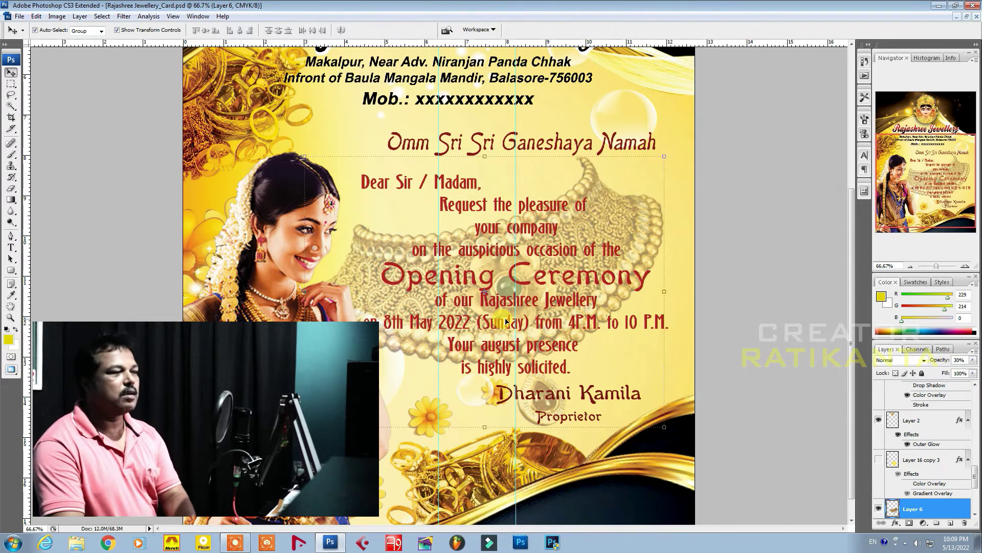
key("1")
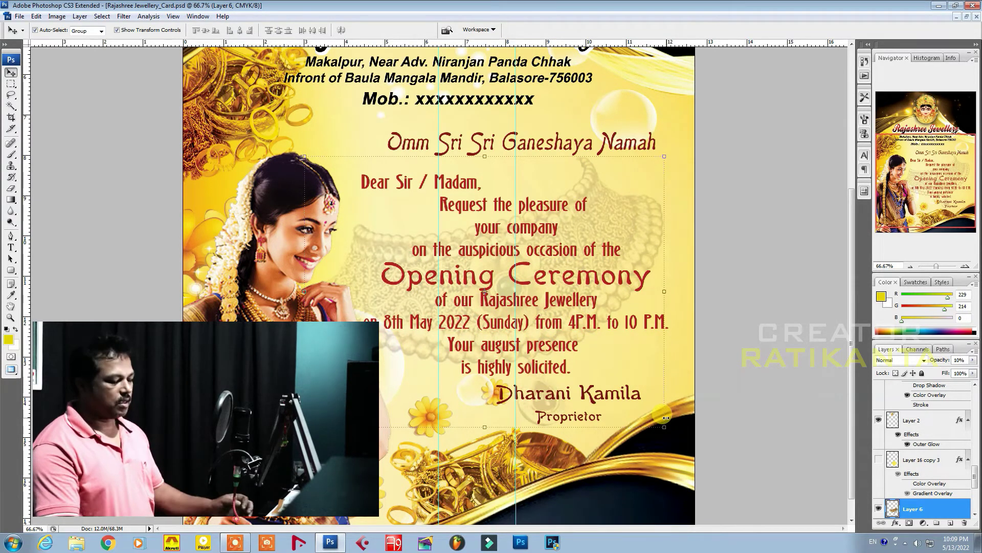
Step: Zoom out, close the invitation card without saving, and minimise Photoshop
key("ctrl+minus")
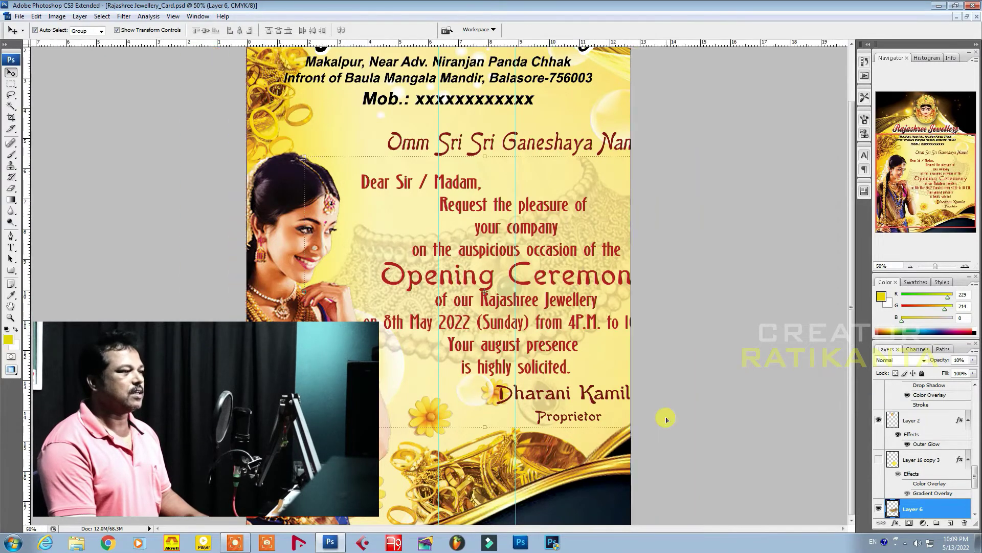
key("ctrl+minus")
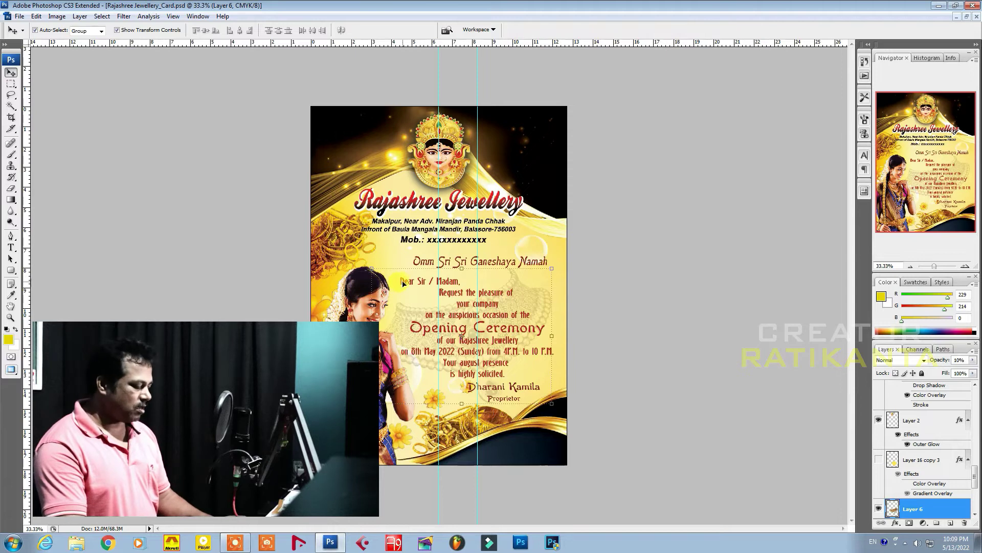
key("ctrl+w")
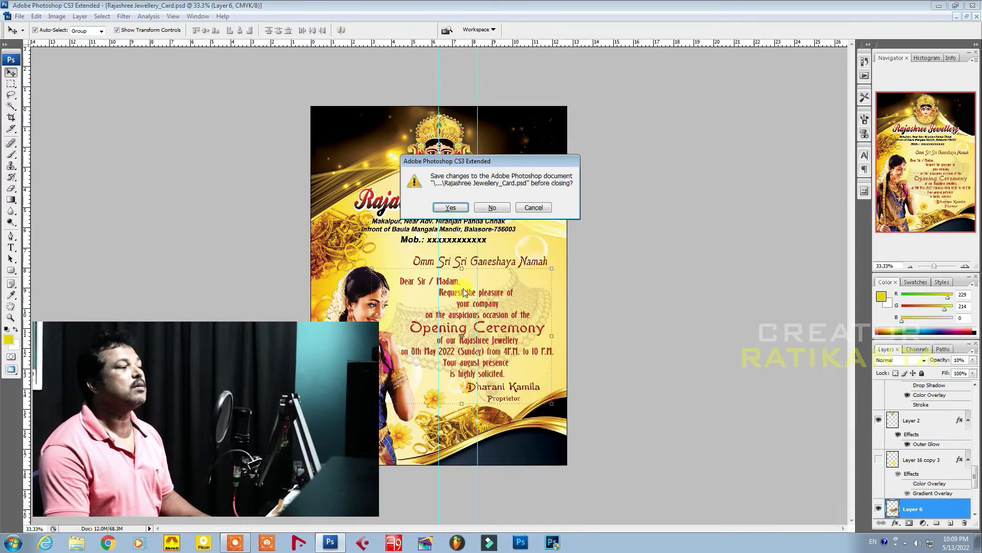
left_click(456, 210)
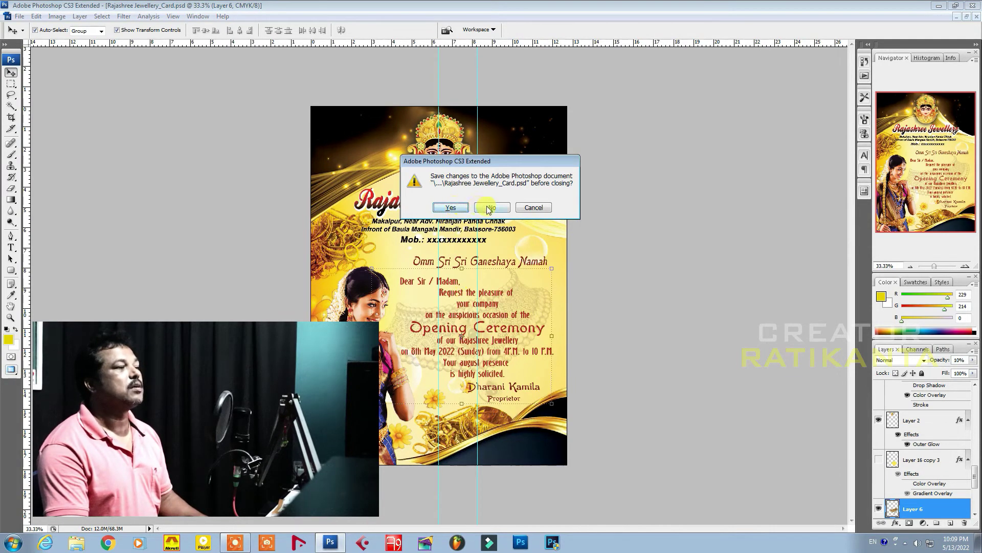
left_click(489, 209)
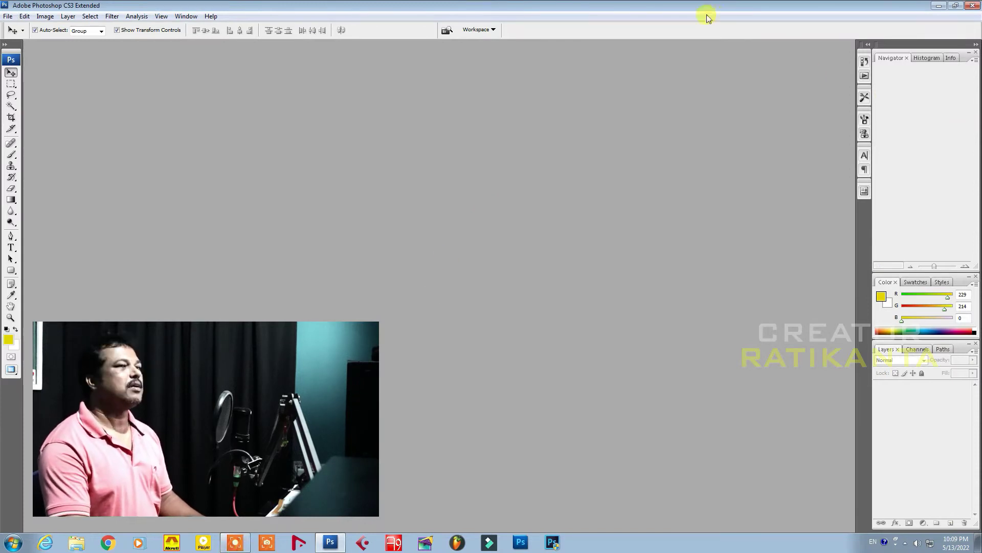
left_click(939, 6)
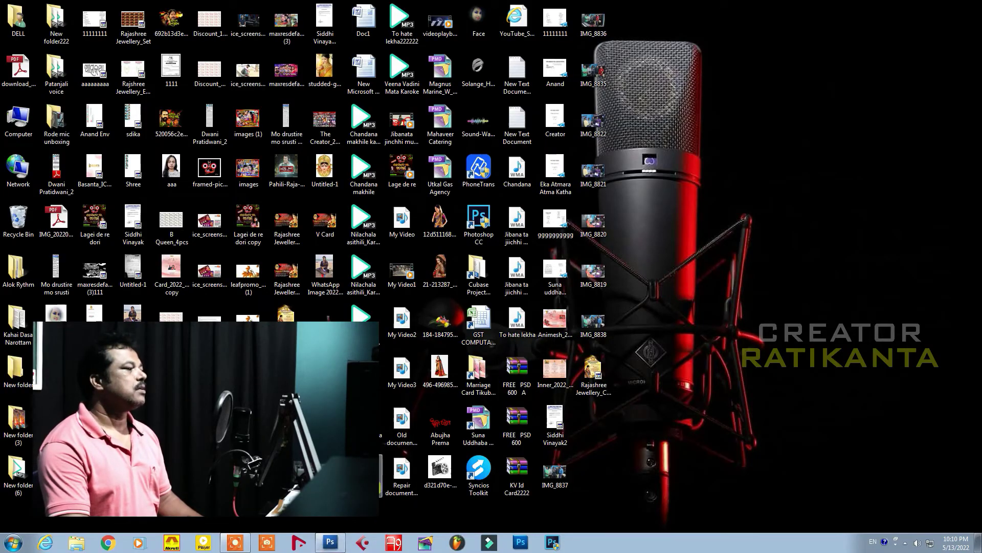
Step: Open the Rajashree Env file from the Desktop folder in Photoshop
key("r")
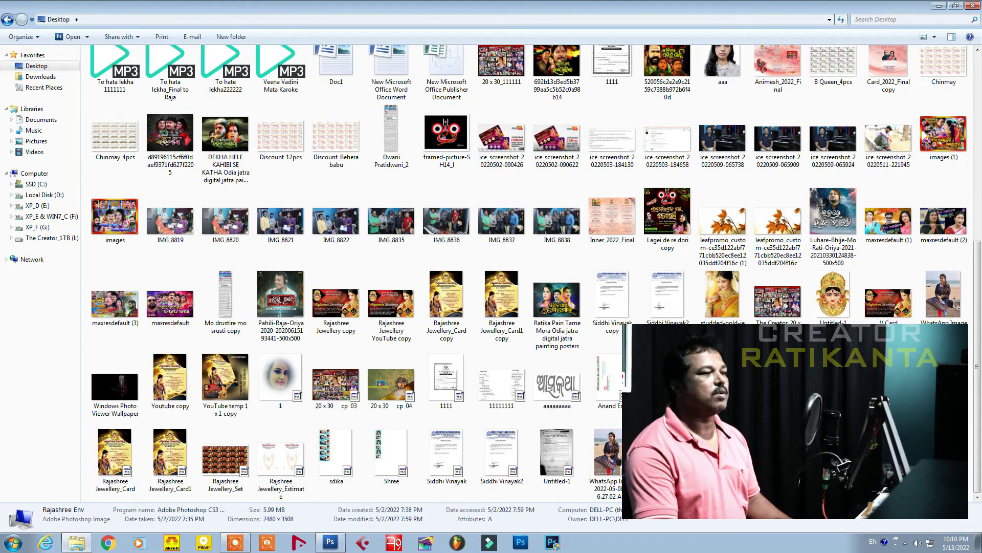
key("Return")
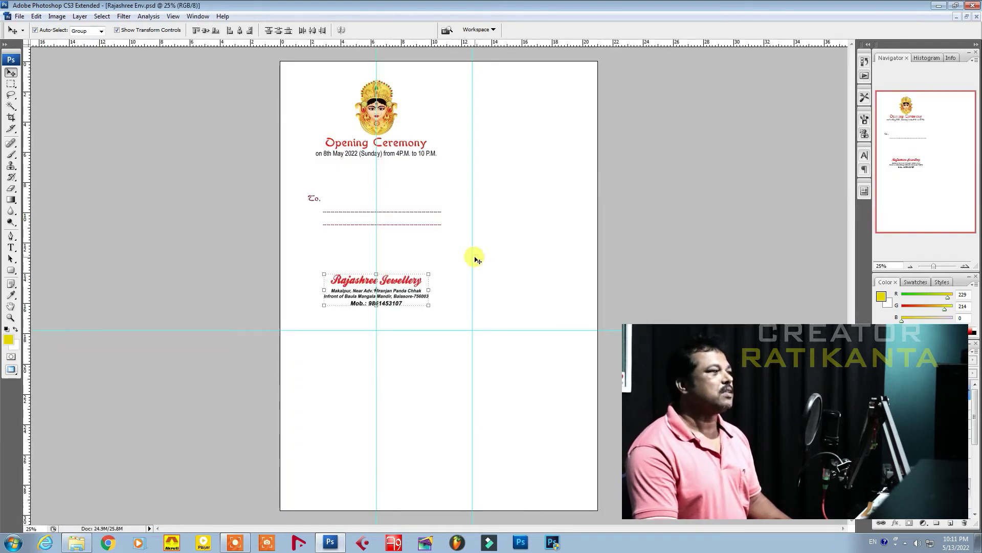
left_click(390, 106)
left_click(390, 106)
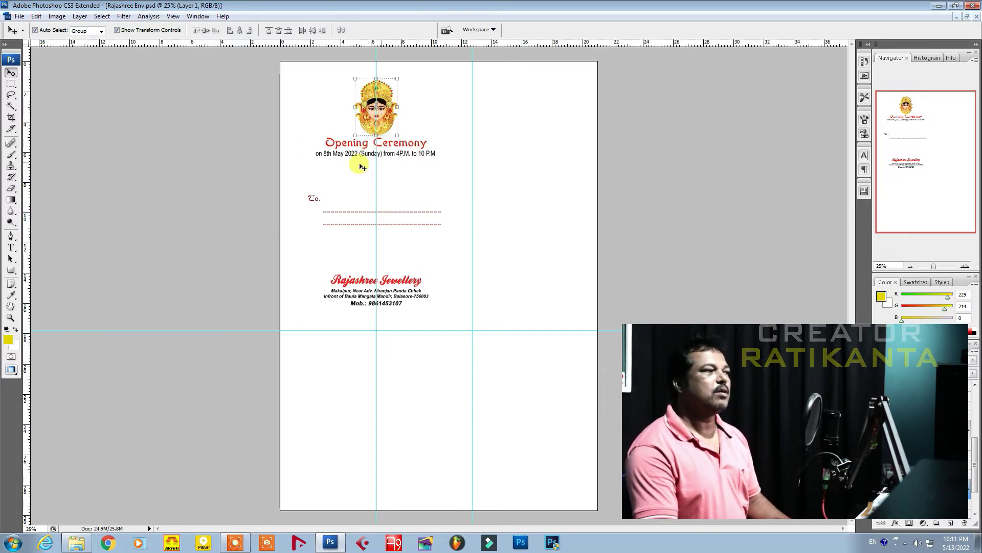
key("ctrl+plus")
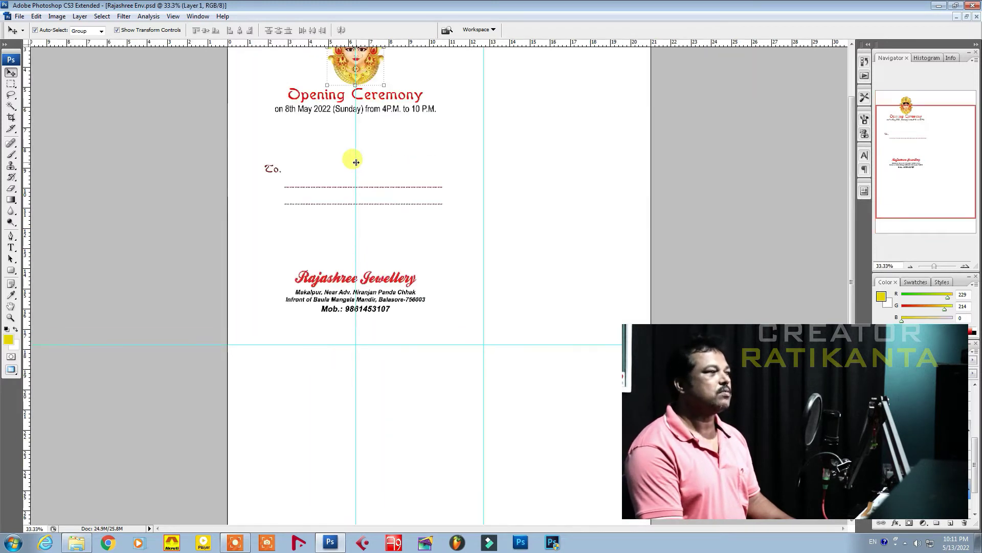
key("ctrl+plus")
key("ctrl+plus")
left_click_drag(344, 138, 360, 362)
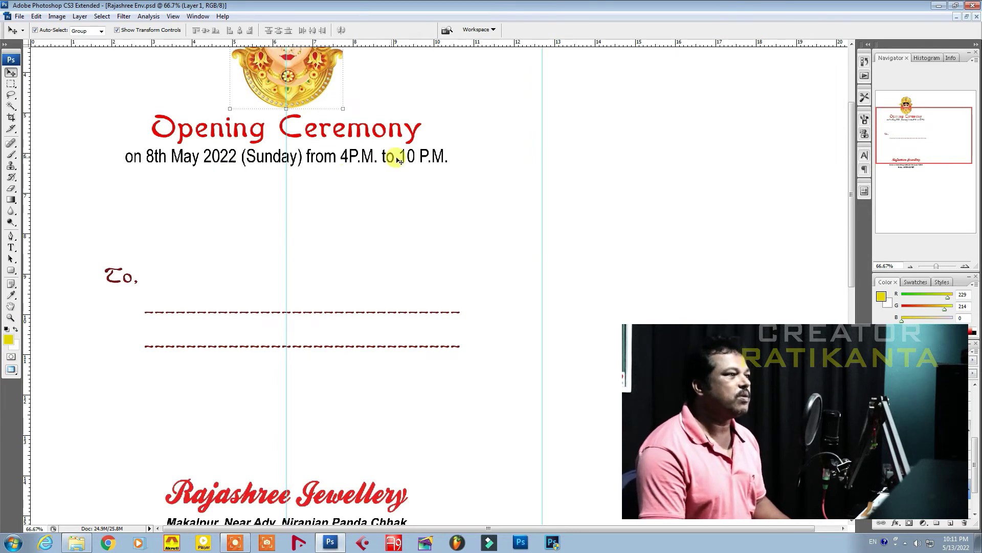
scroll(344, 256, "down", 1)
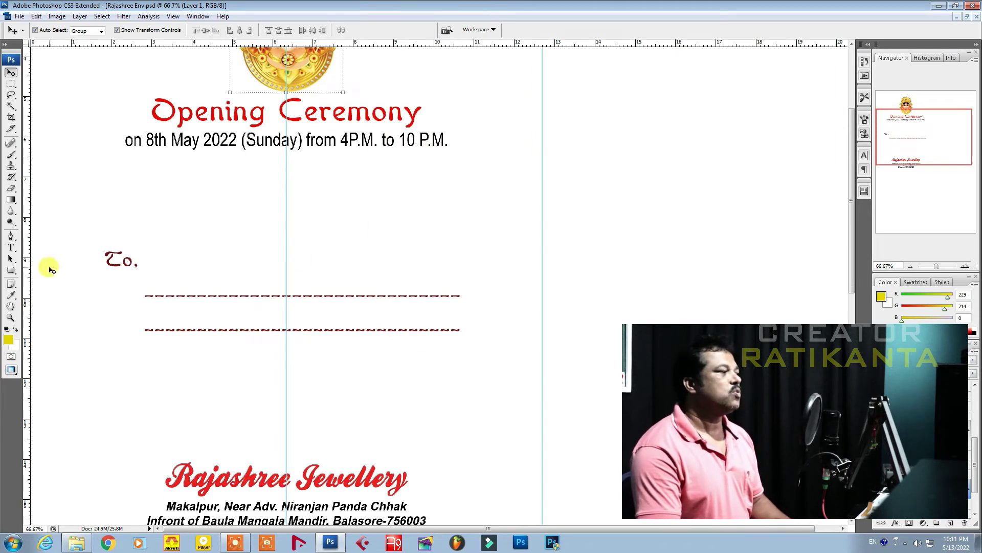
scroll(441, 342, "down", 2)
scroll(420, 359, "down", 2)
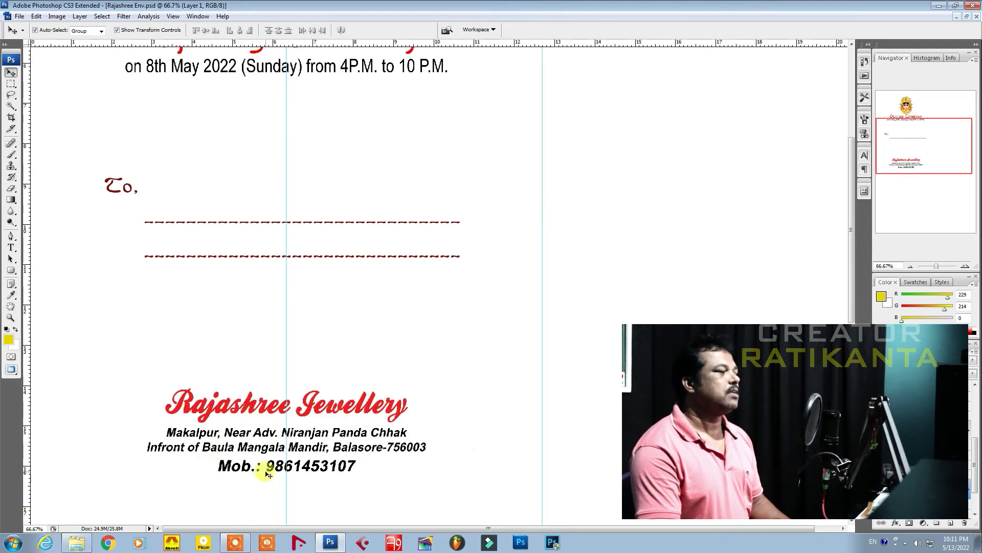
scroll(472, 399, "up", 2)
scroll(471, 399, "up", 3)
scroll(472, 399, "up", 3)
scroll(472, 400, "up", 2)
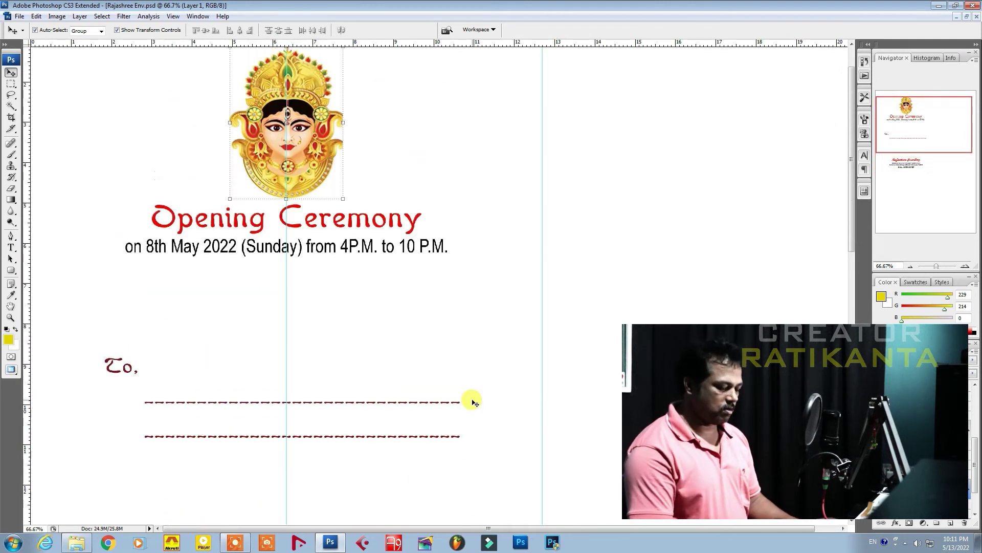
scroll(472, 402, "down", 1)
scroll(471, 401, "down", 2)
scroll(468, 401, "down", 1)
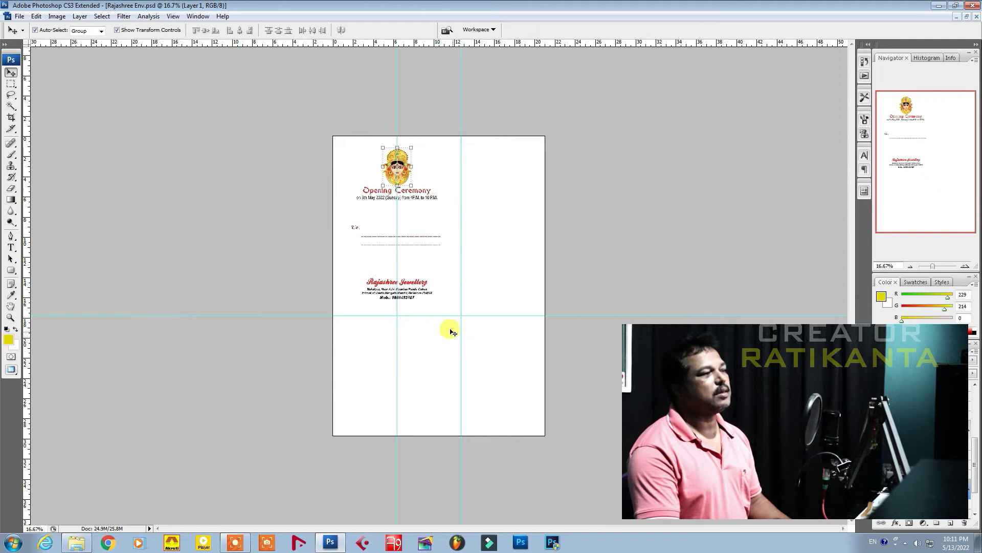
left_click(417, 235)
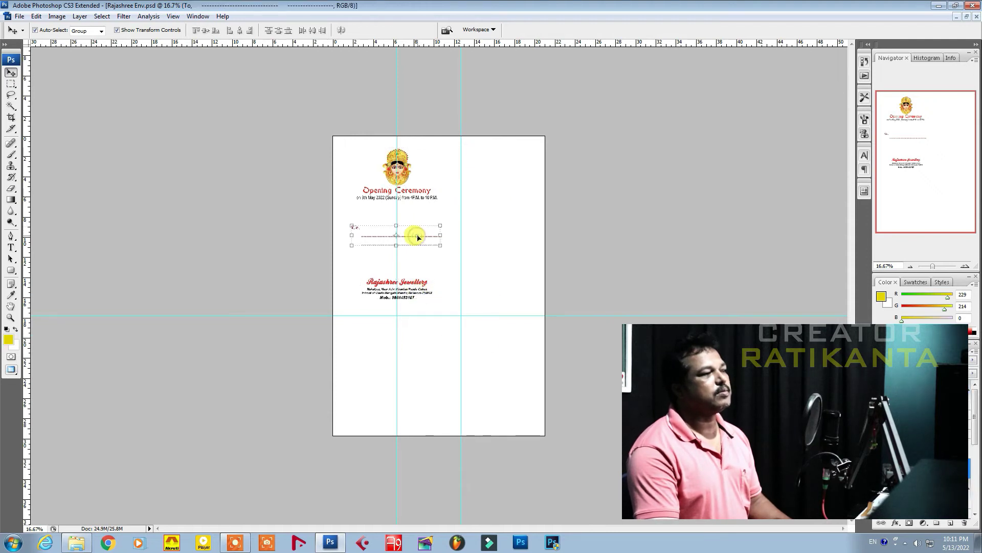
left_click(389, 165)
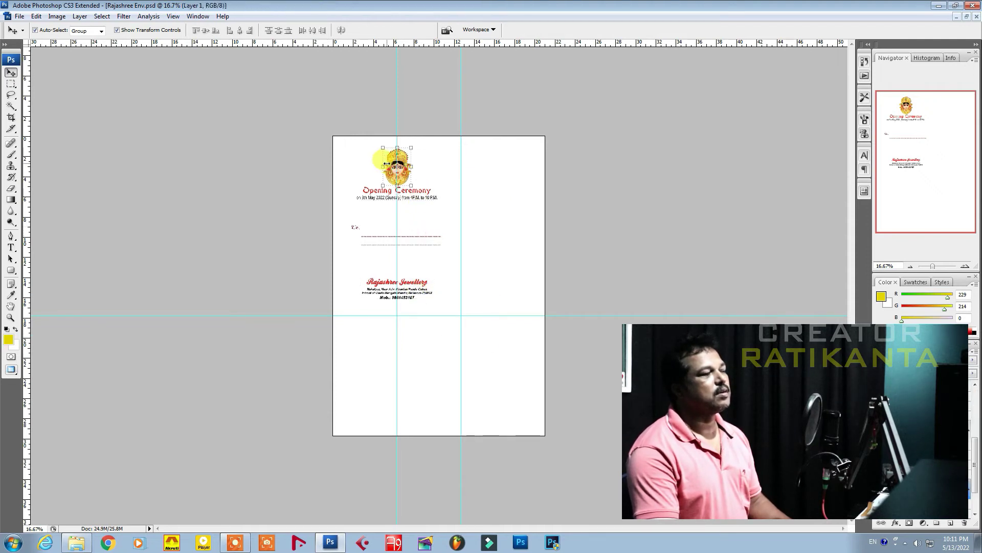